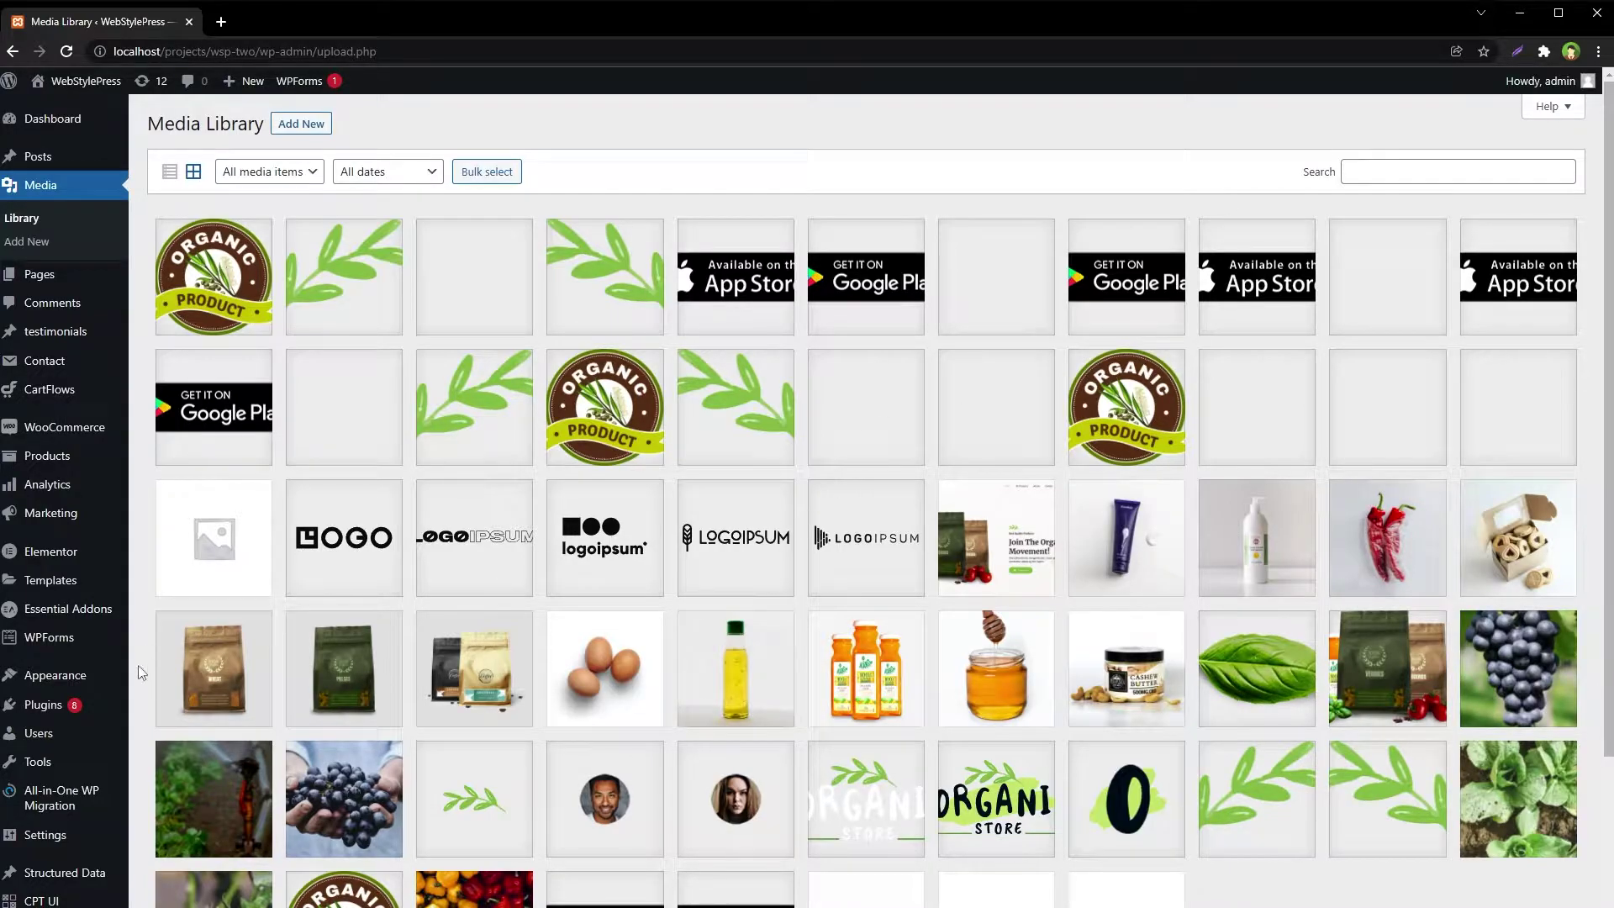
- In a new Add Plugins tab, search for FileBird, then install and activate it
{"action": "mouse_move", "coordinate": [67, 706]}
{"action": "middle_click", "coordinate": [168, 731]}
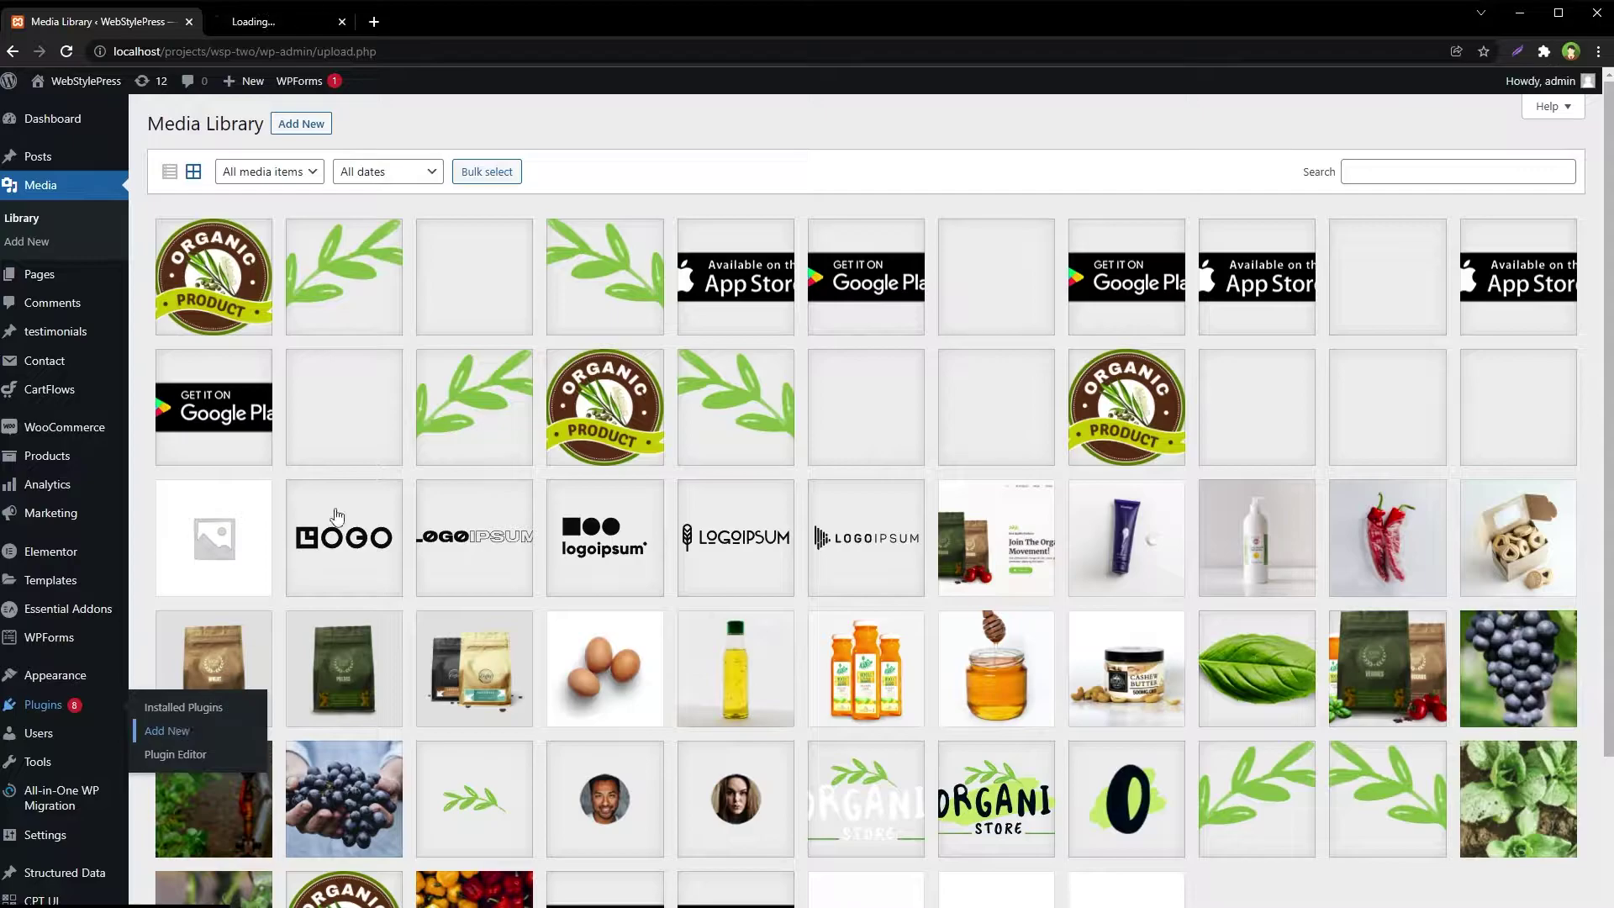
{"action": "left_click", "coordinate": [326, 25]}
{"action": "left_click", "coordinate": [1413, 176]}
{"action": "type", "text": "FileBird"}
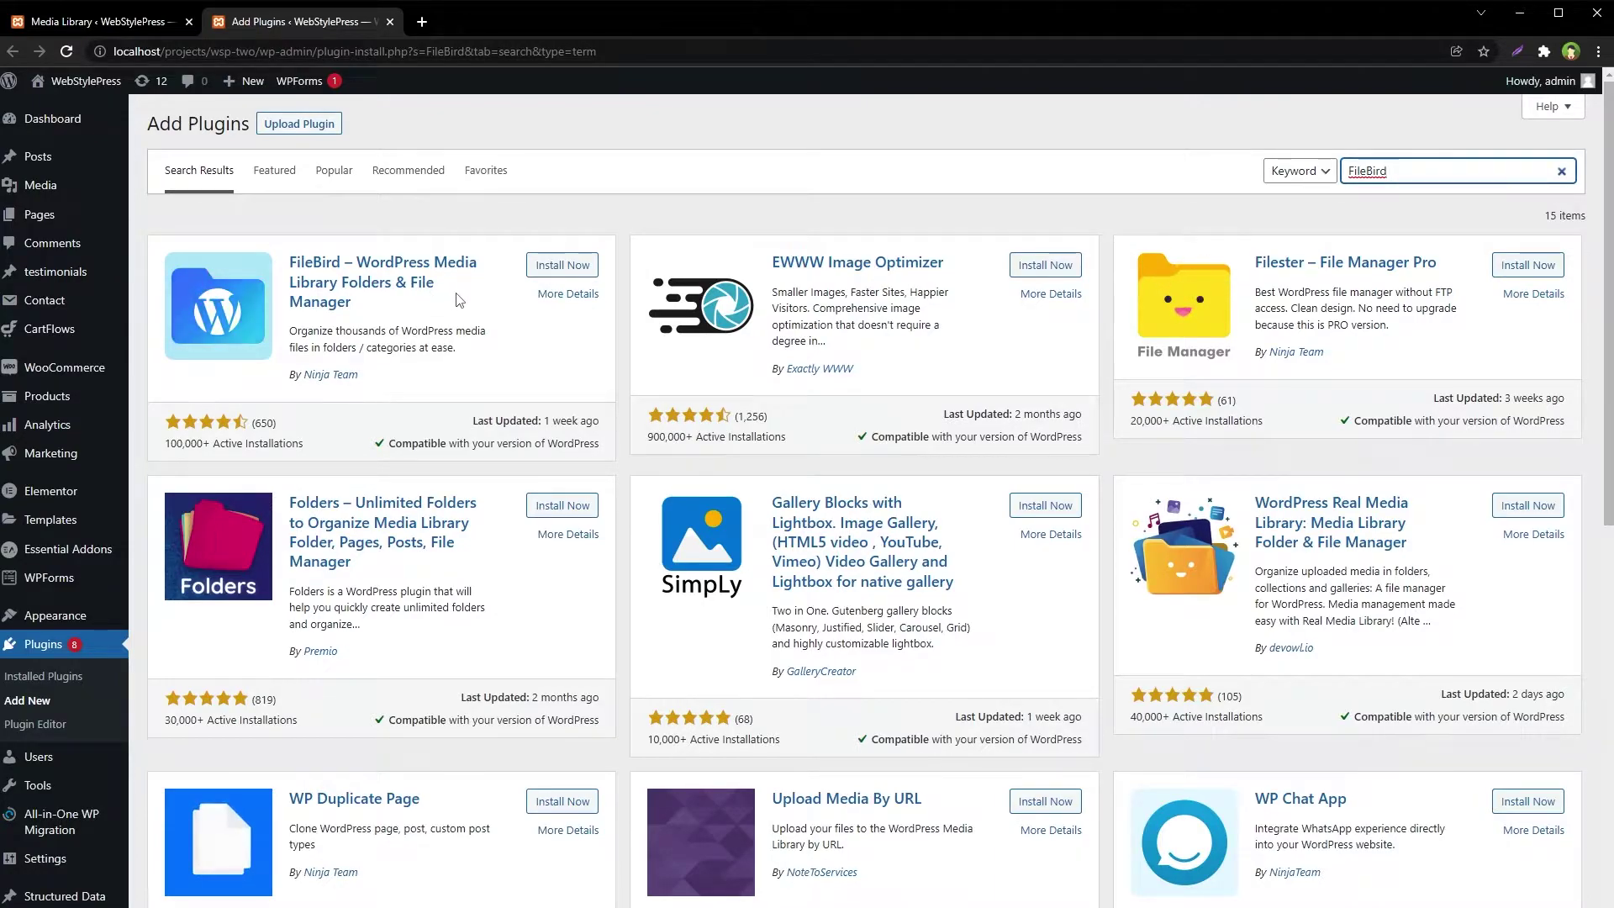
{"action": "left_click", "coordinate": [565, 268]}
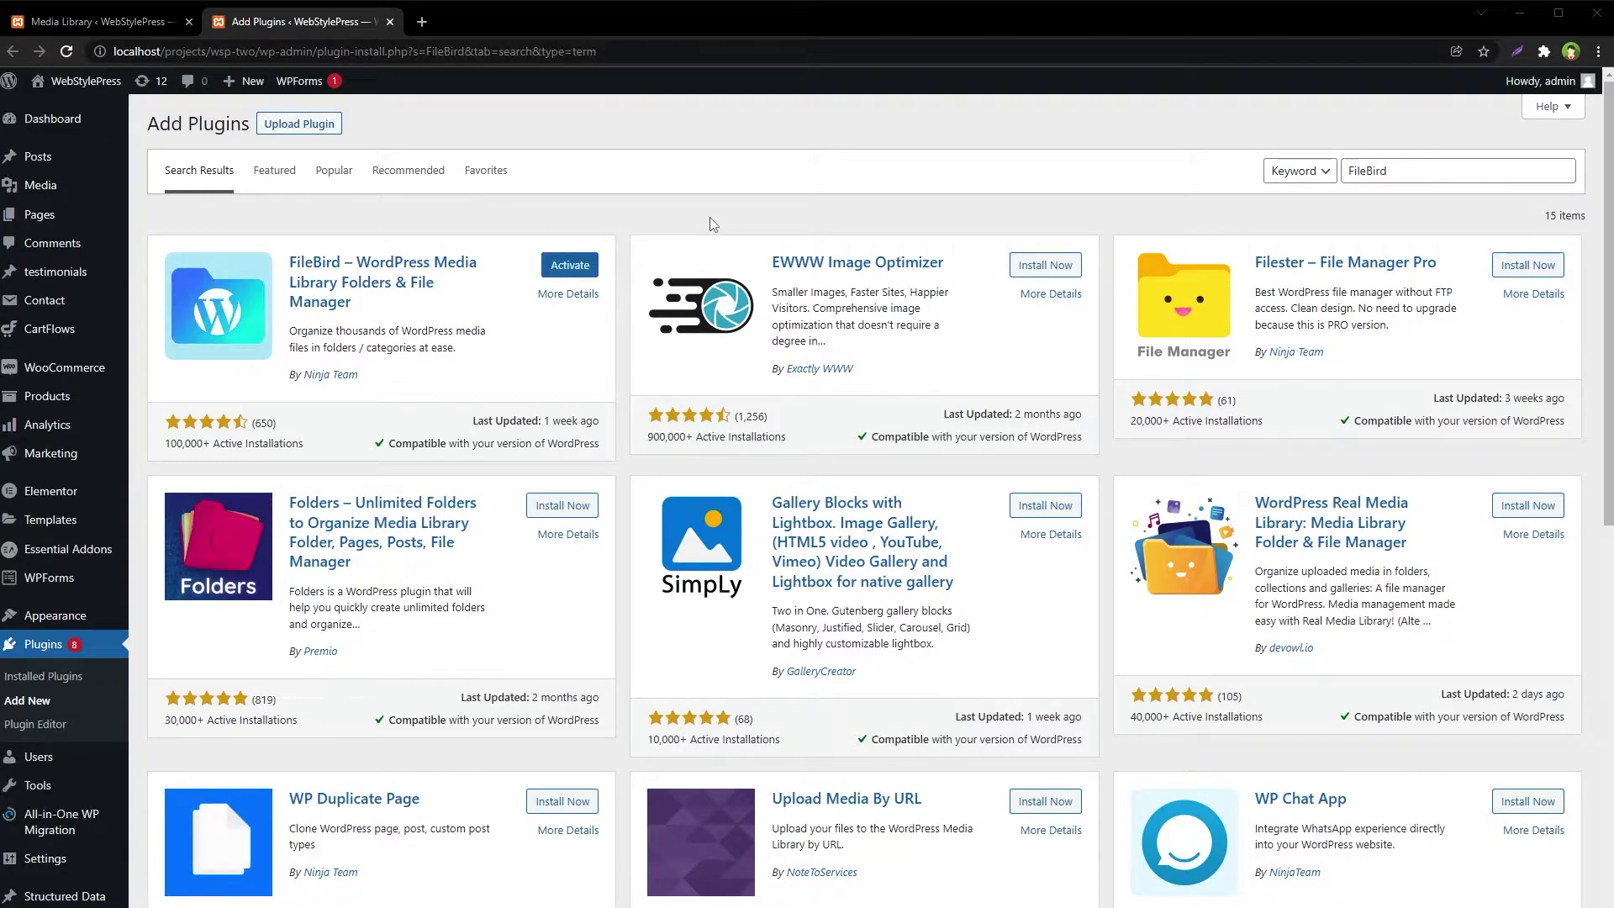
{"action": "left_click", "coordinate": [573, 266]}
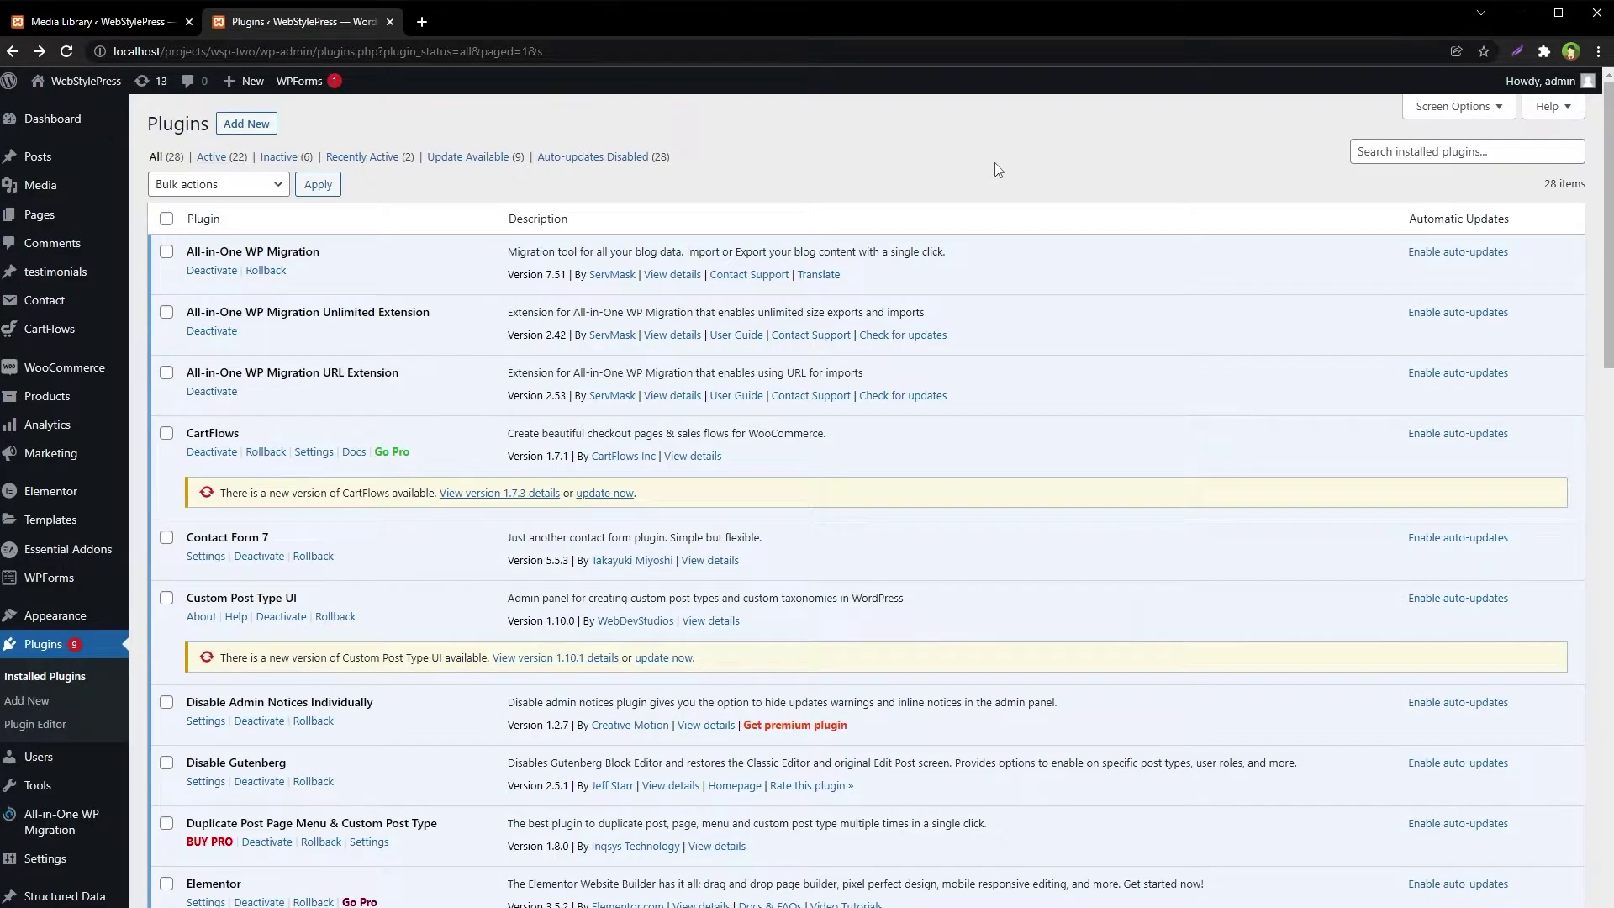
- Reload the Media Library with FileBird active and create a folder named 'logos'
{"action": "left_click", "coordinate": [76, 23]}
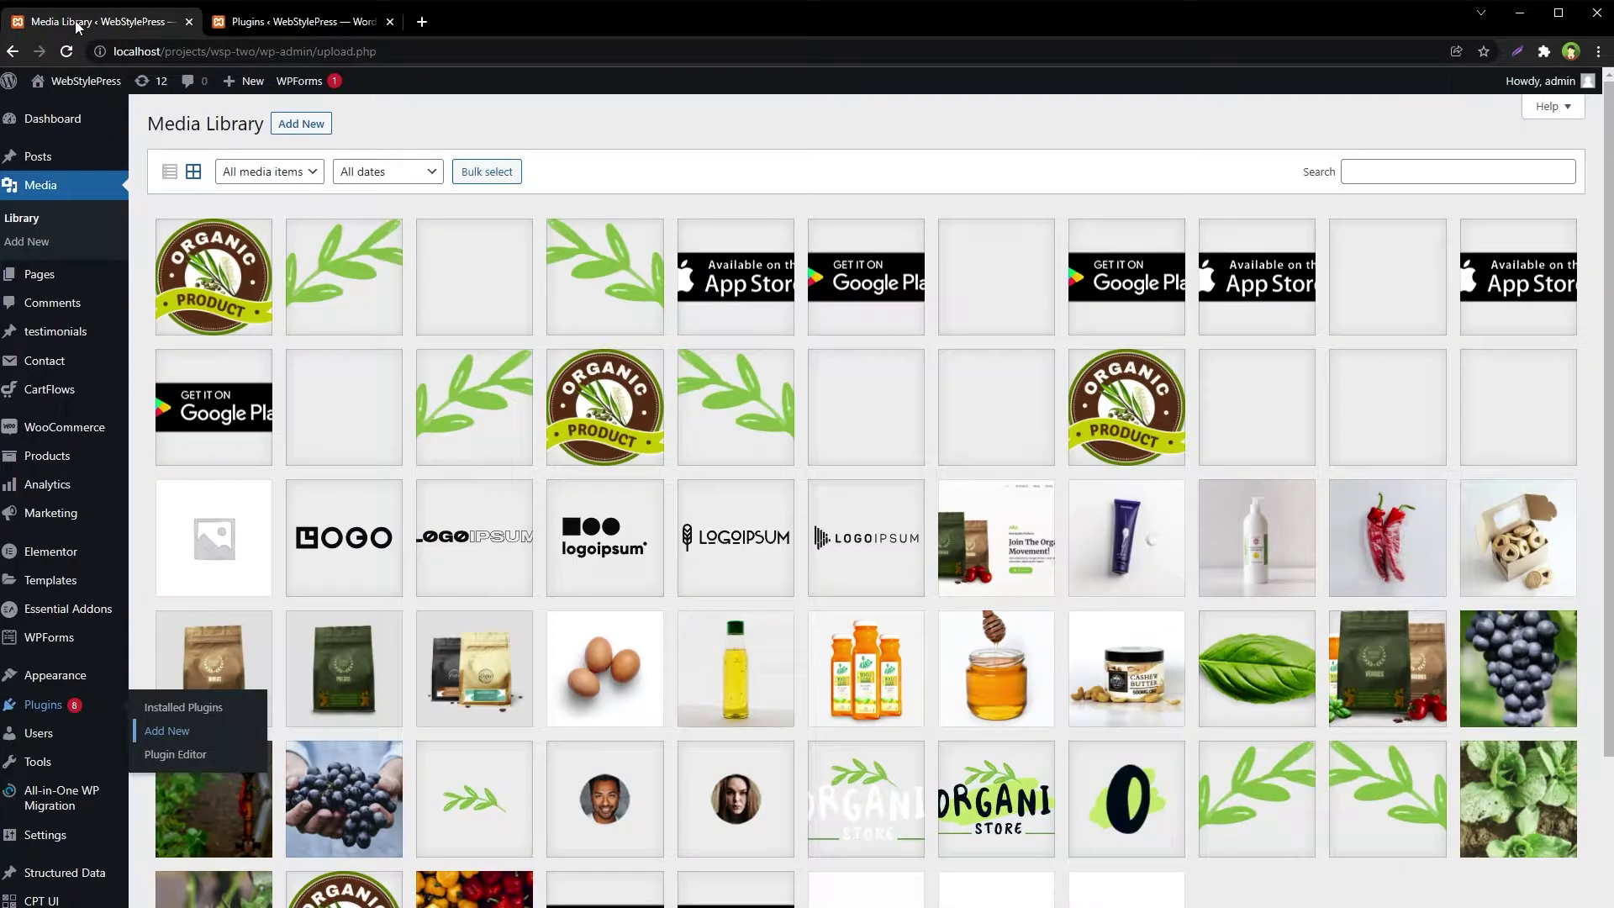
{"action": "left_click", "coordinate": [20, 221]}
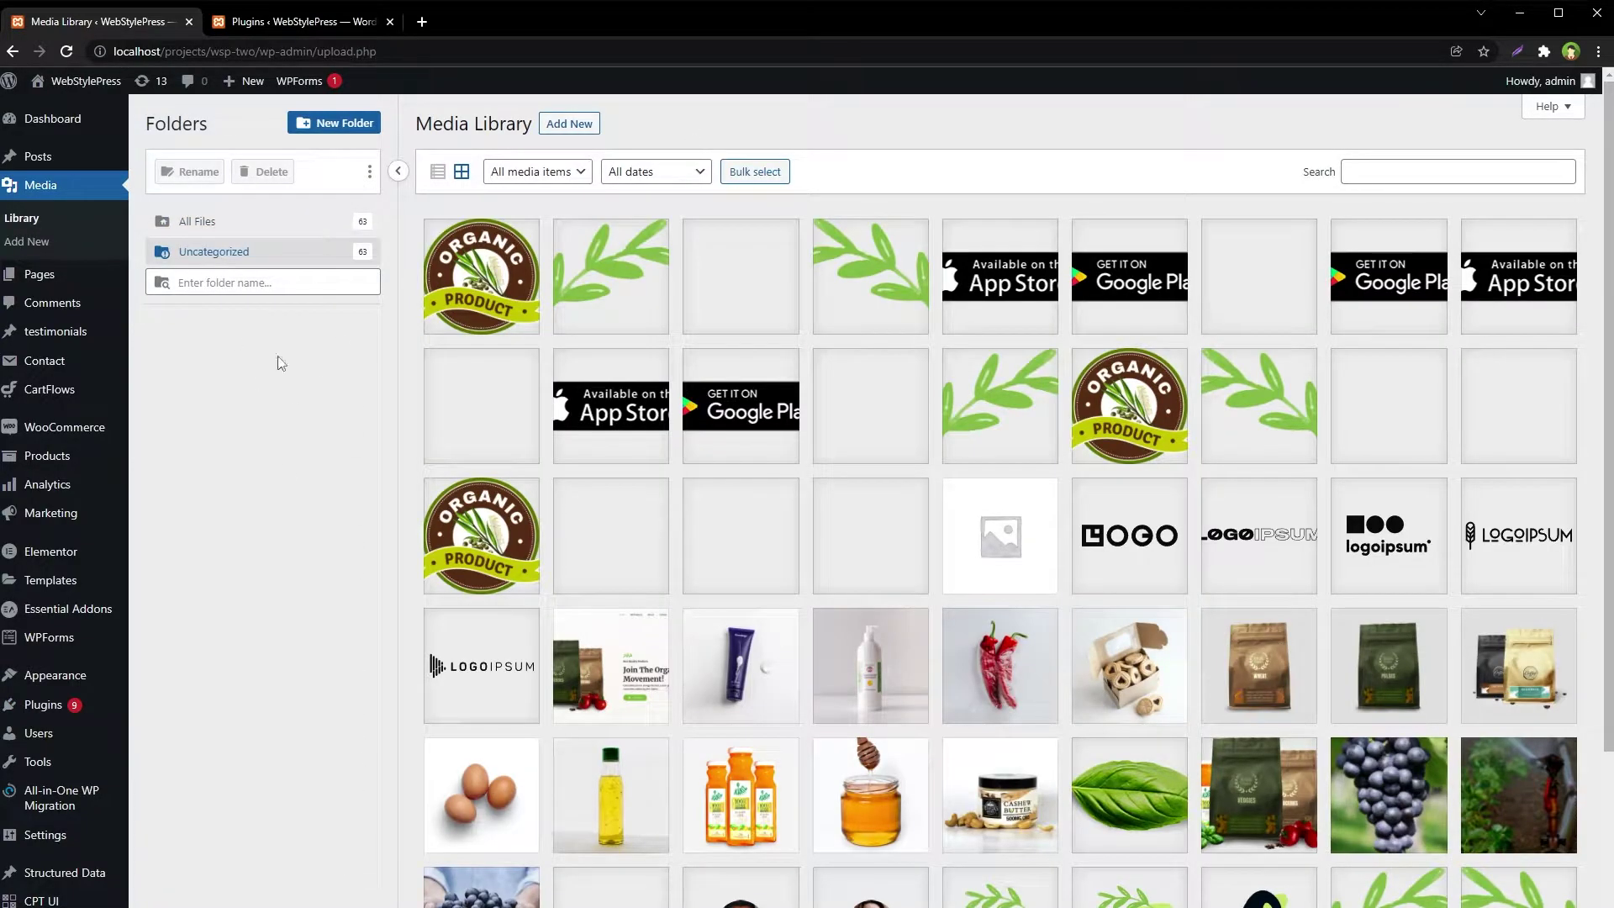
{"action": "left_click", "coordinate": [327, 129]}
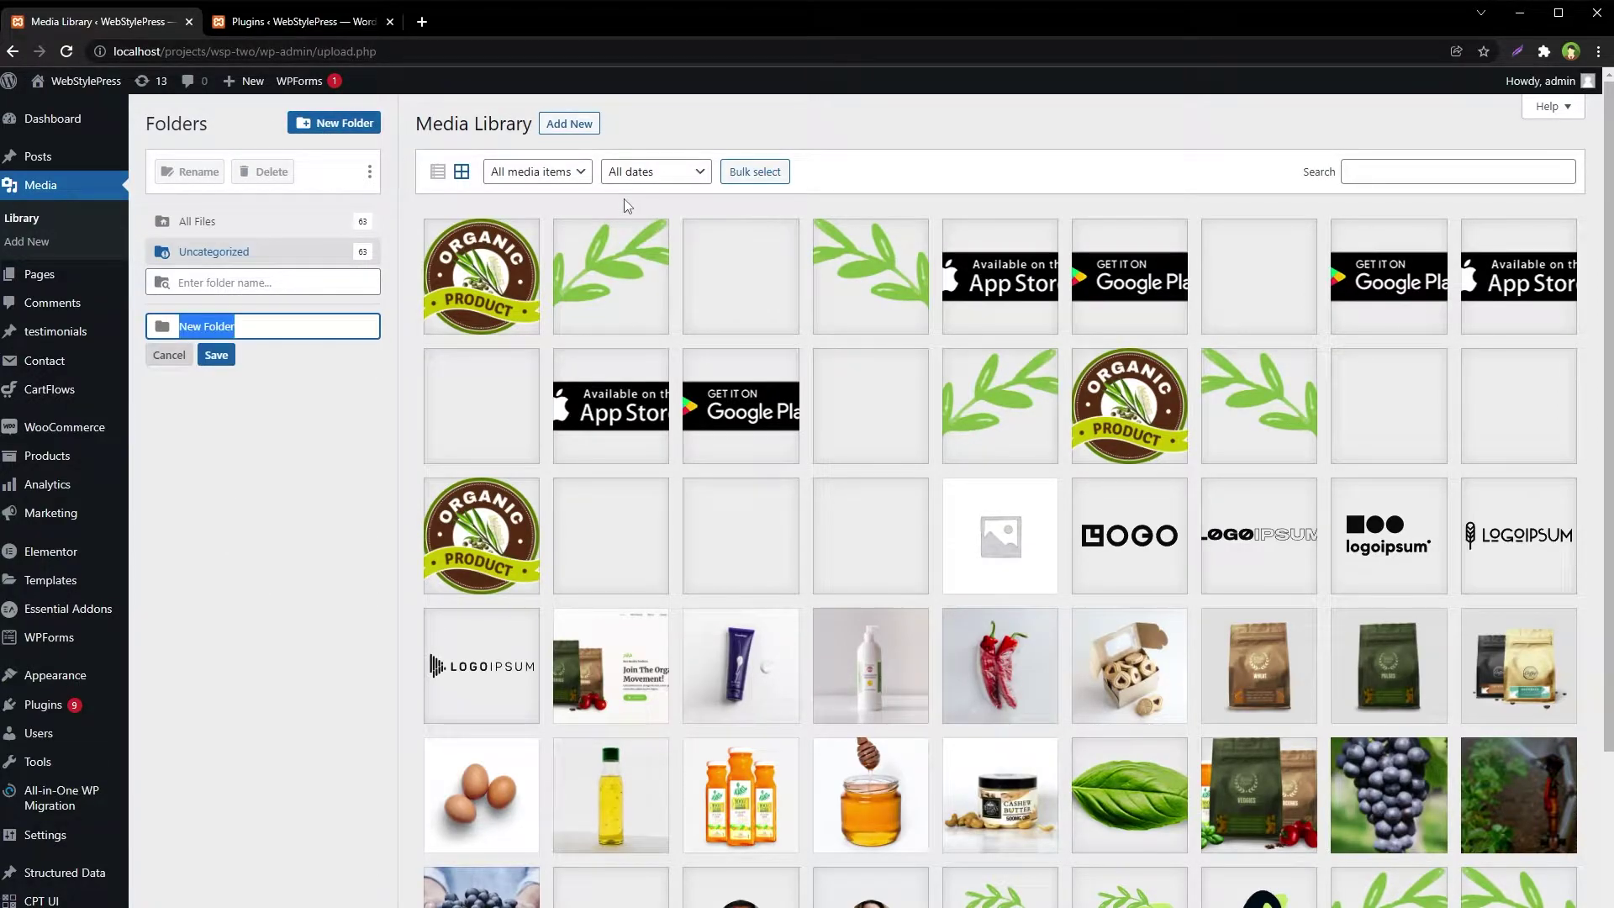
{"action": "type", "text": "logos"}
{"action": "key", "text": "Return"}
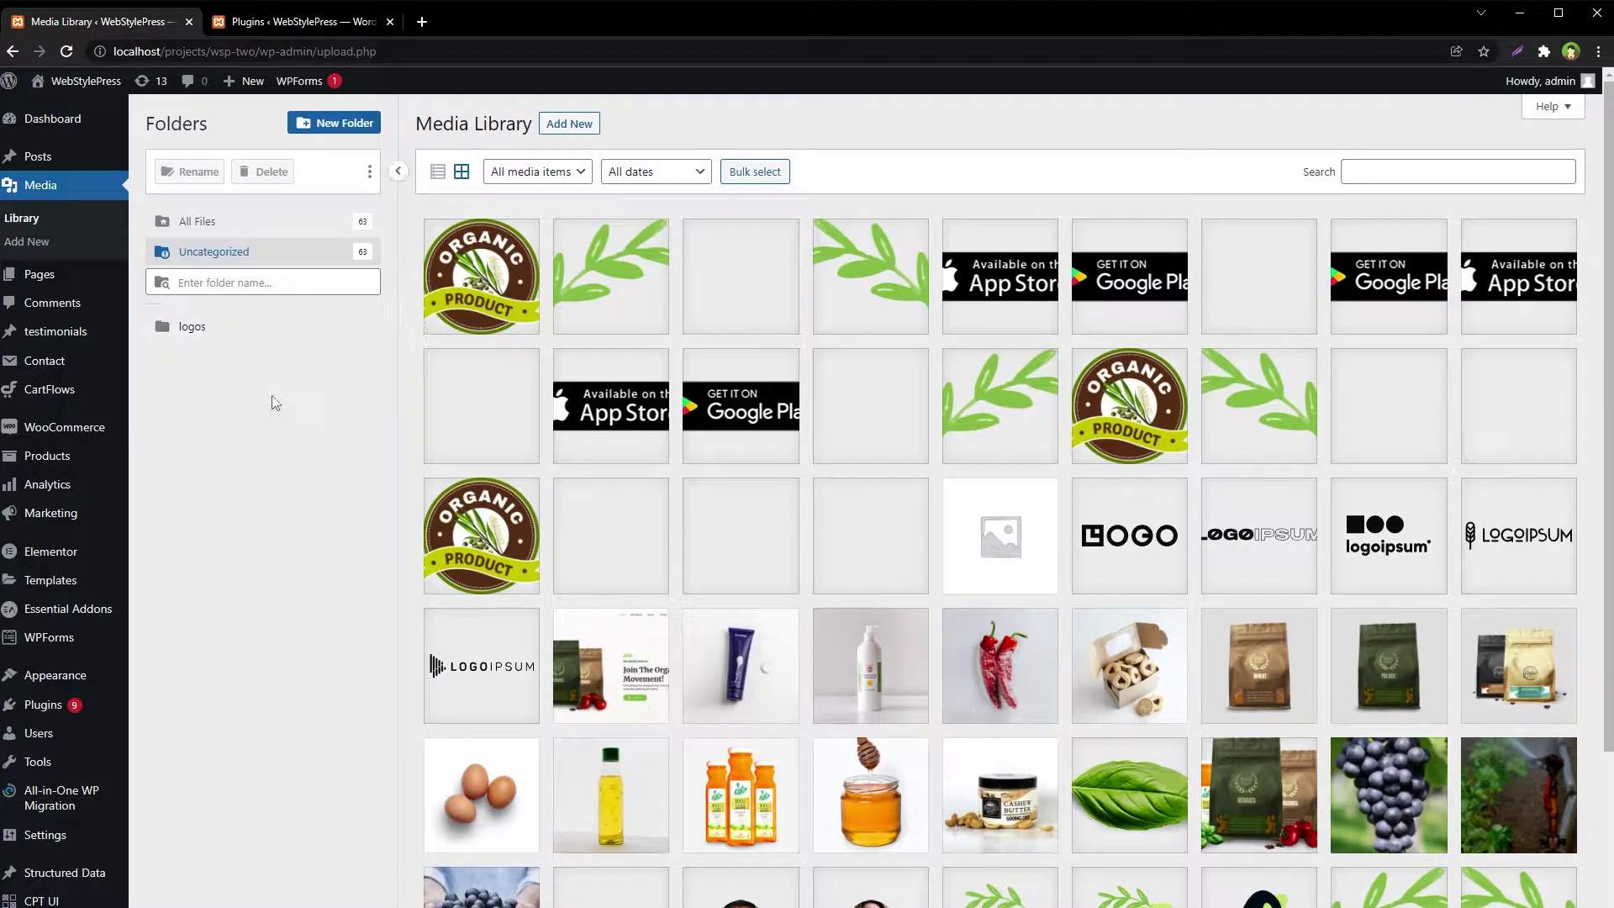
- Create a second media folder named 'Badges'
{"action": "left_click", "coordinate": [328, 127]}
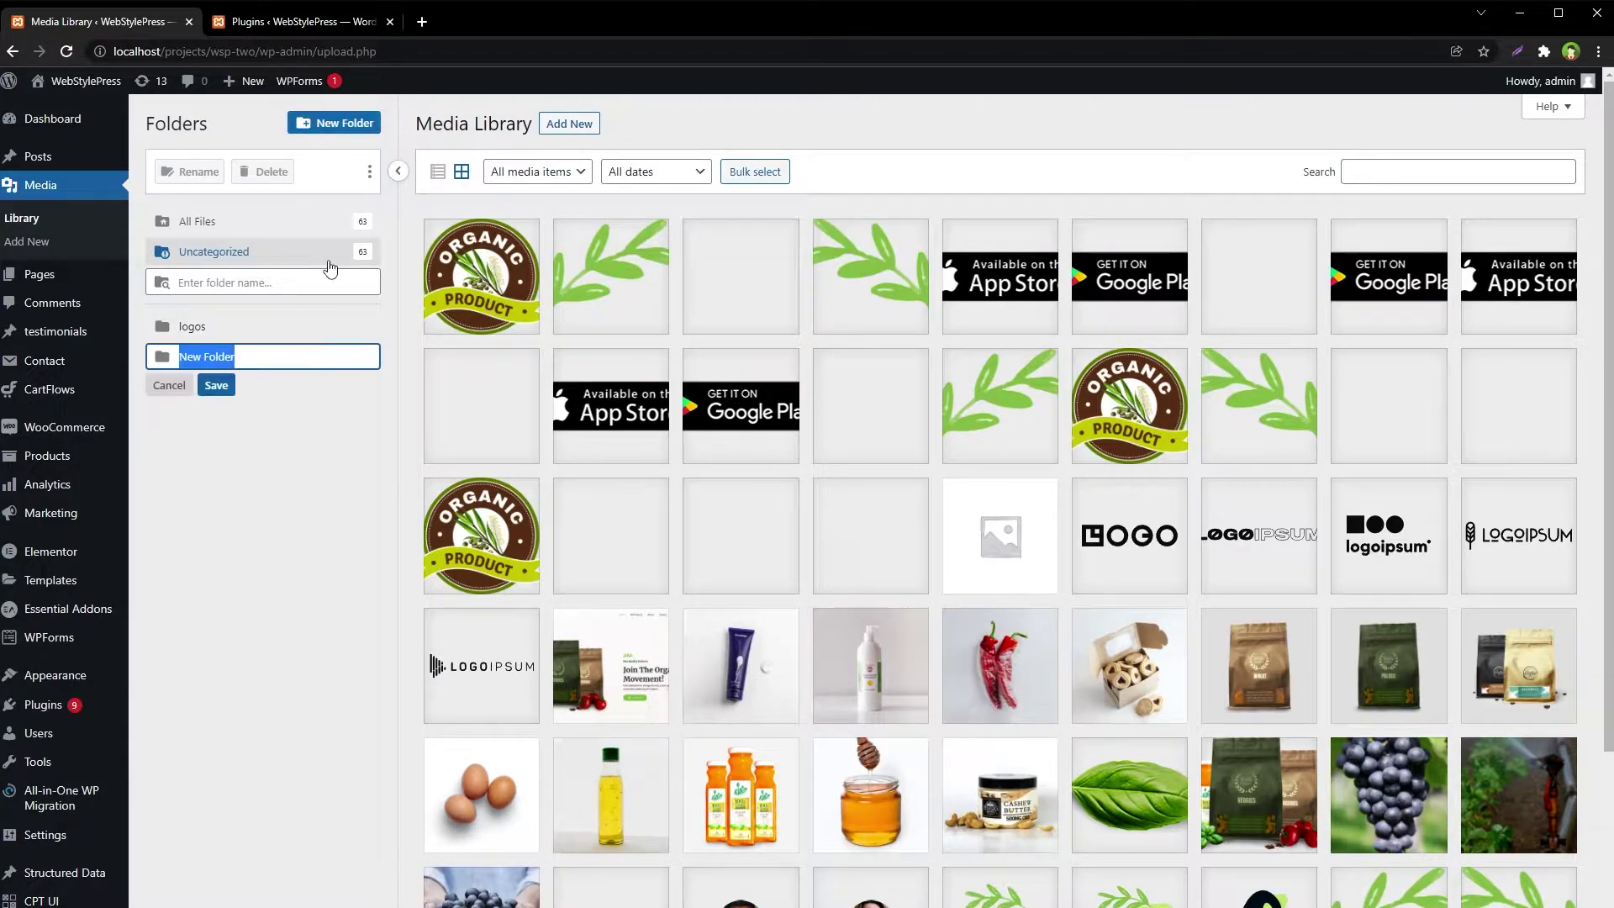
{"action": "type", "text": "Badges"}
{"action": "left_click", "coordinate": [216, 385]}
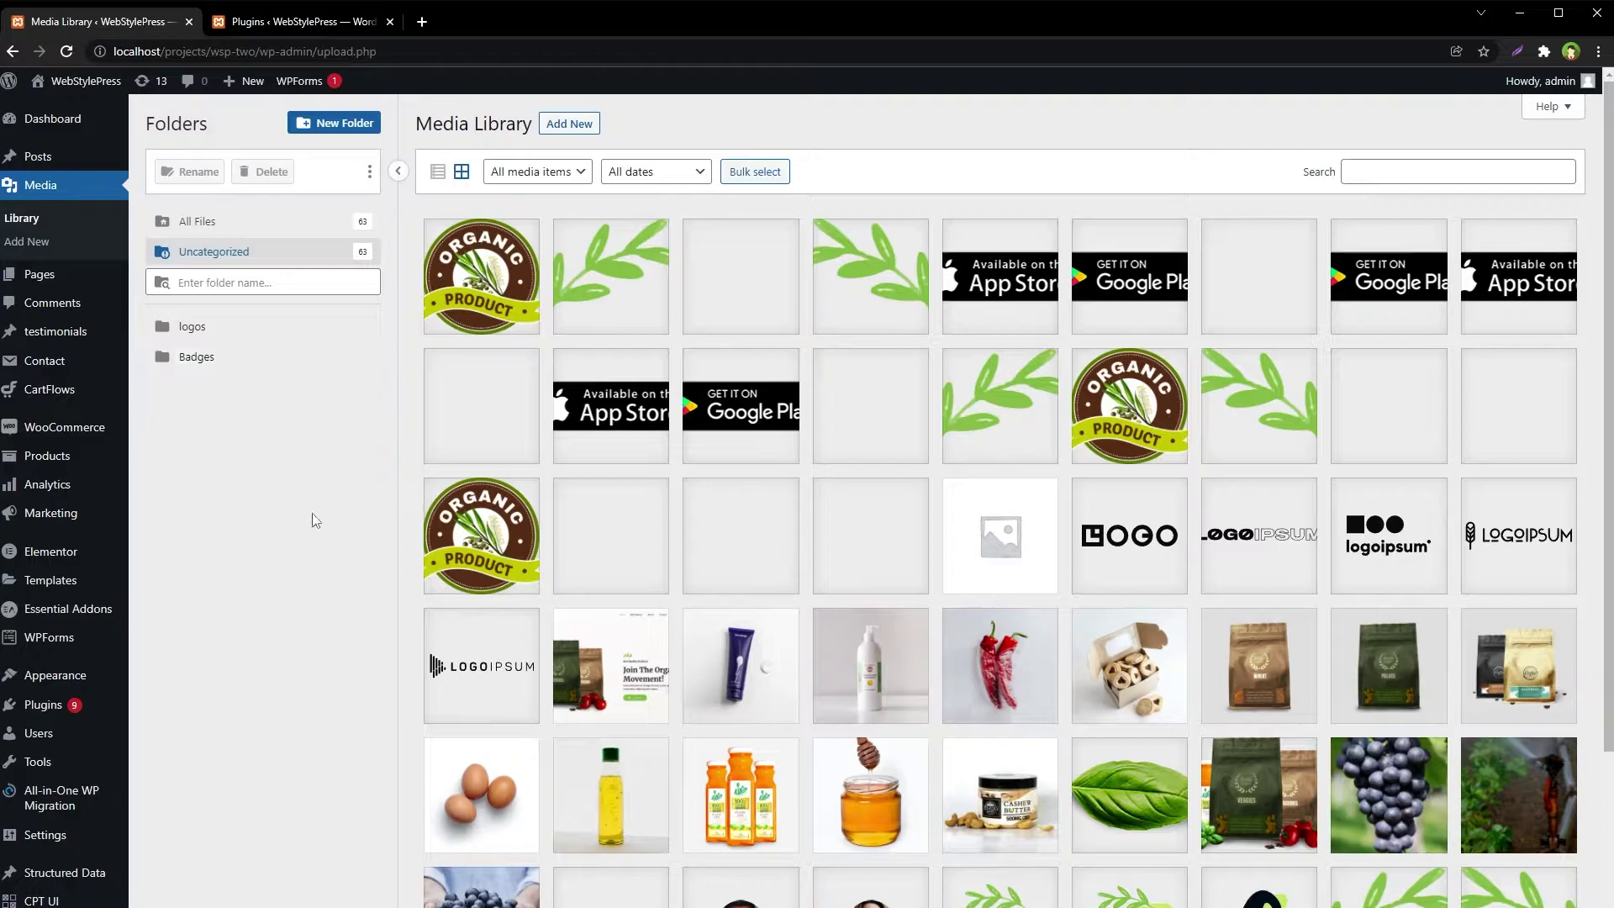
{"action": "key", "text": "ctrl+plus"}
{"action": "key", "text": "ctrl+plus"}
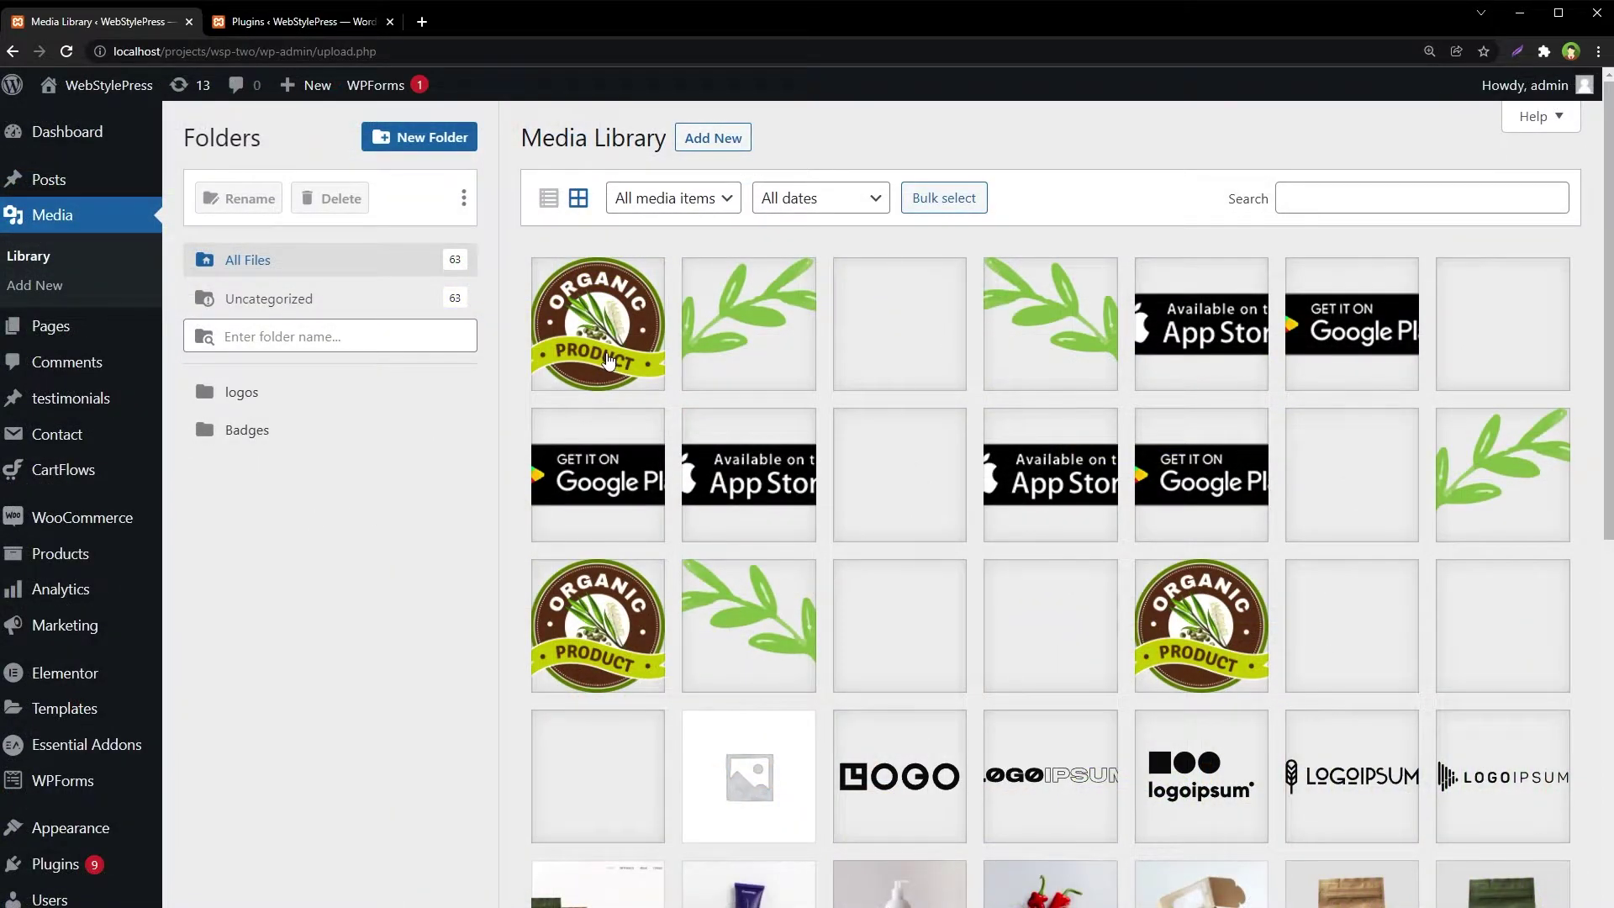
- Move three Organic Product logo images into the logos folder
{"action": "left_click_drag", "start_coordinate": [608, 332], "coordinate": [211, 399]}
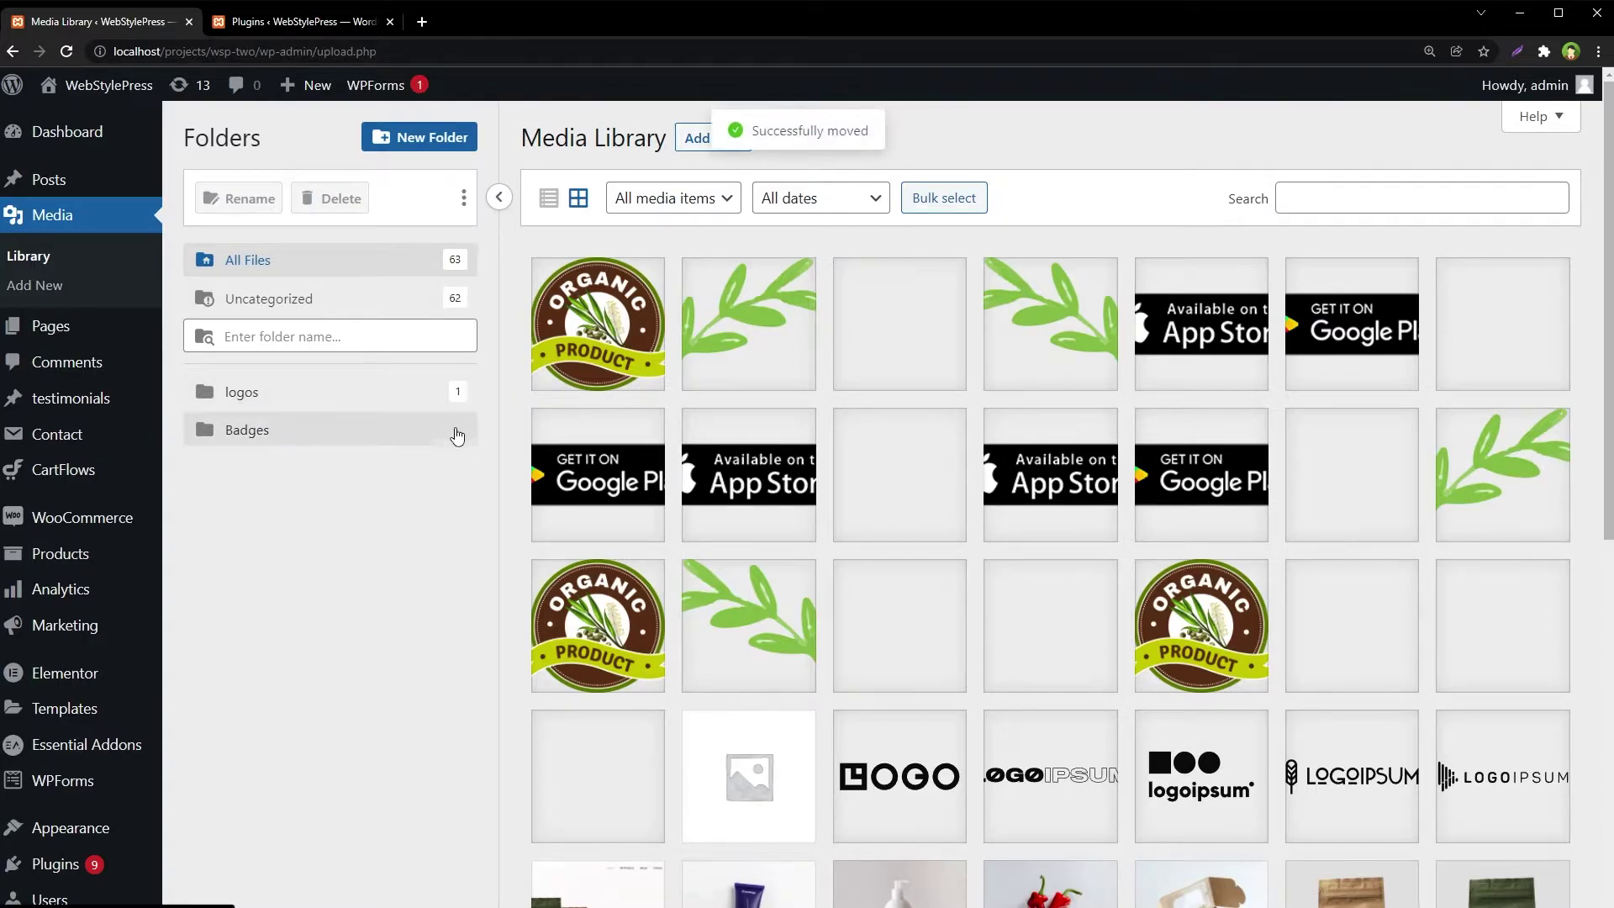
{"action": "left_click_drag", "start_coordinate": [584, 636], "coordinate": [206, 398]}
{"action": "left_click_drag", "start_coordinate": [1206, 616], "coordinate": [244, 399]}
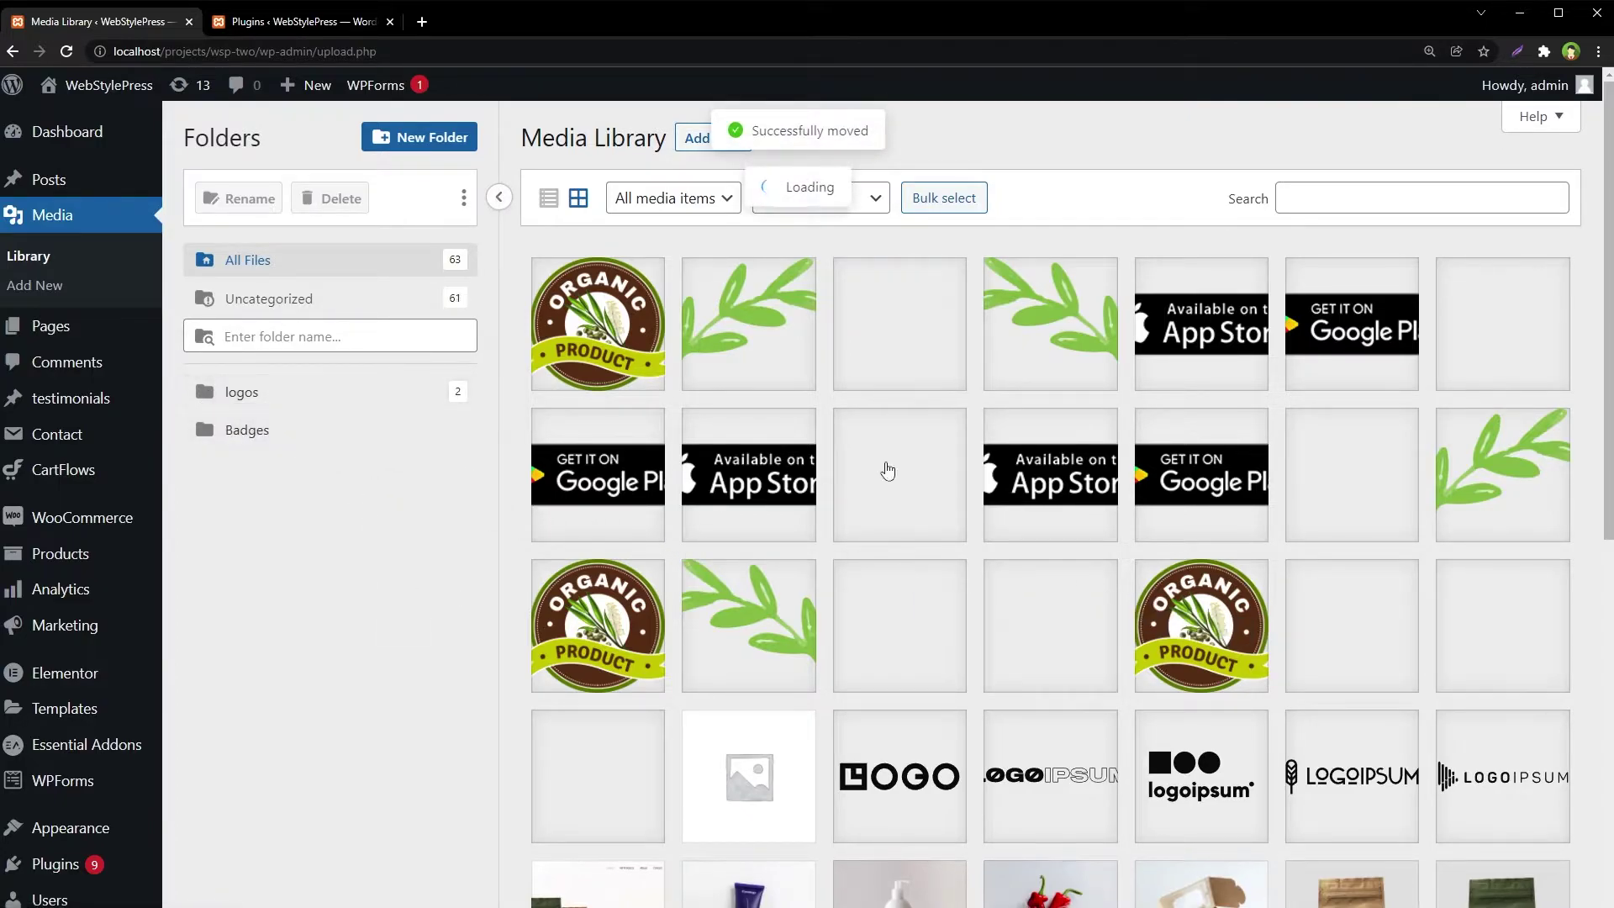
- Drag six App Store and Google Play badge images onto the Badges folder
{"action": "left_click_drag", "start_coordinate": [1210, 339], "coordinate": [207, 437]}
{"action": "left_click_drag", "start_coordinate": [1344, 312], "coordinate": [212, 430]}
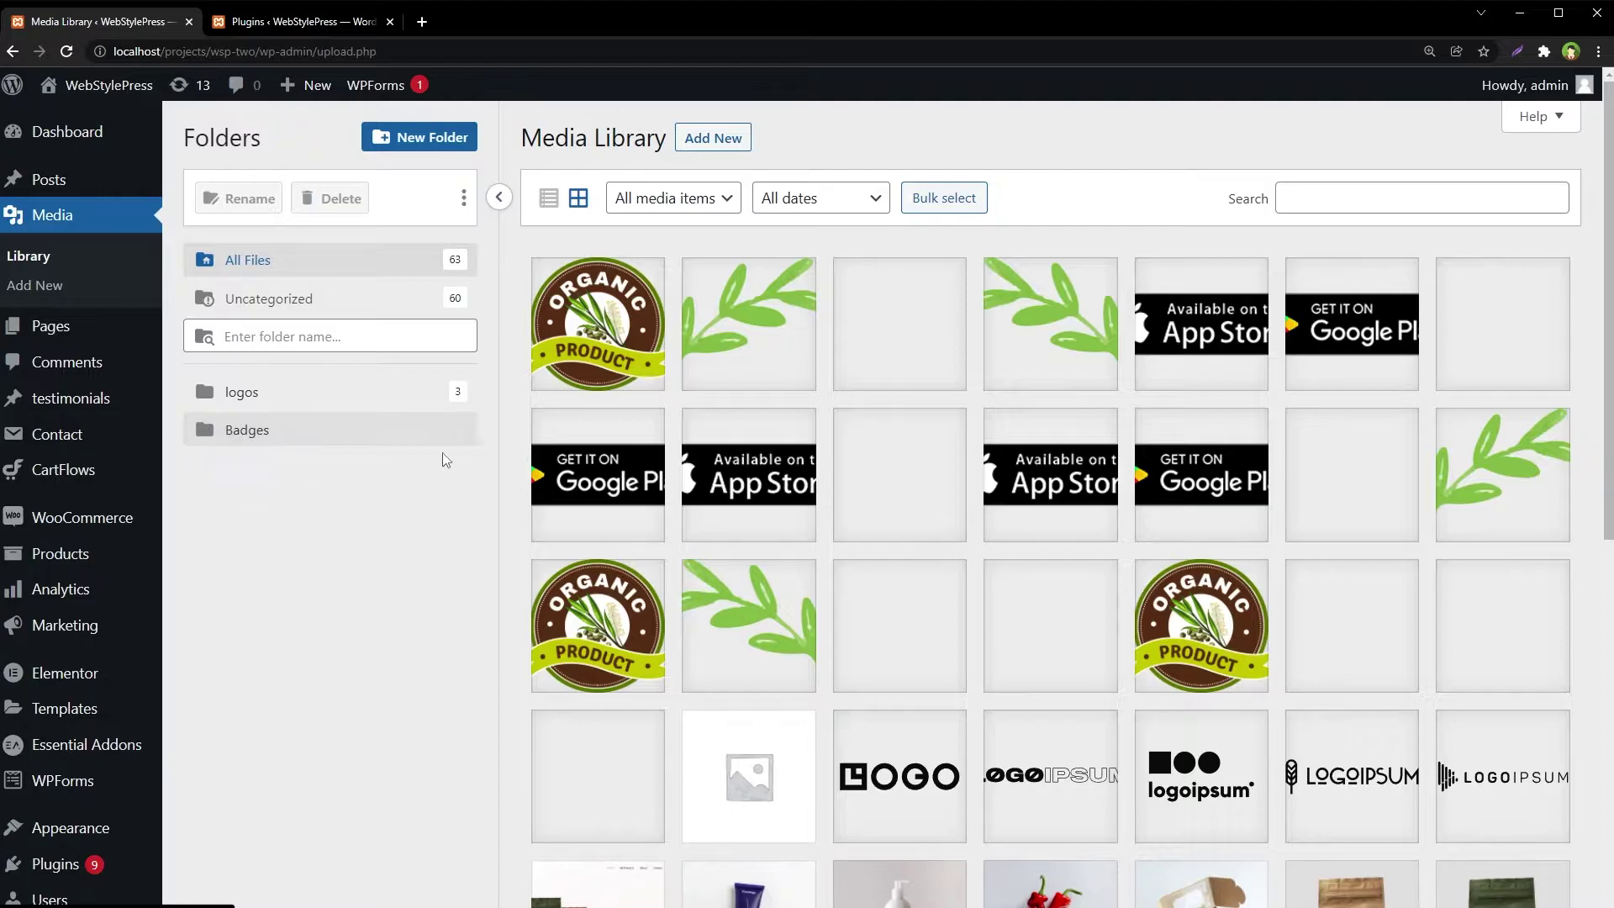
{"action": "left_click_drag", "start_coordinate": [582, 460], "coordinate": [214, 427]}
{"action": "left_click_drag", "start_coordinate": [706, 483], "coordinate": [212, 433]}
{"action": "left_click_drag", "start_coordinate": [1020, 483], "coordinate": [205, 429]}
{"action": "left_click_drag", "start_coordinate": [1115, 499], "coordinate": [206, 437]}
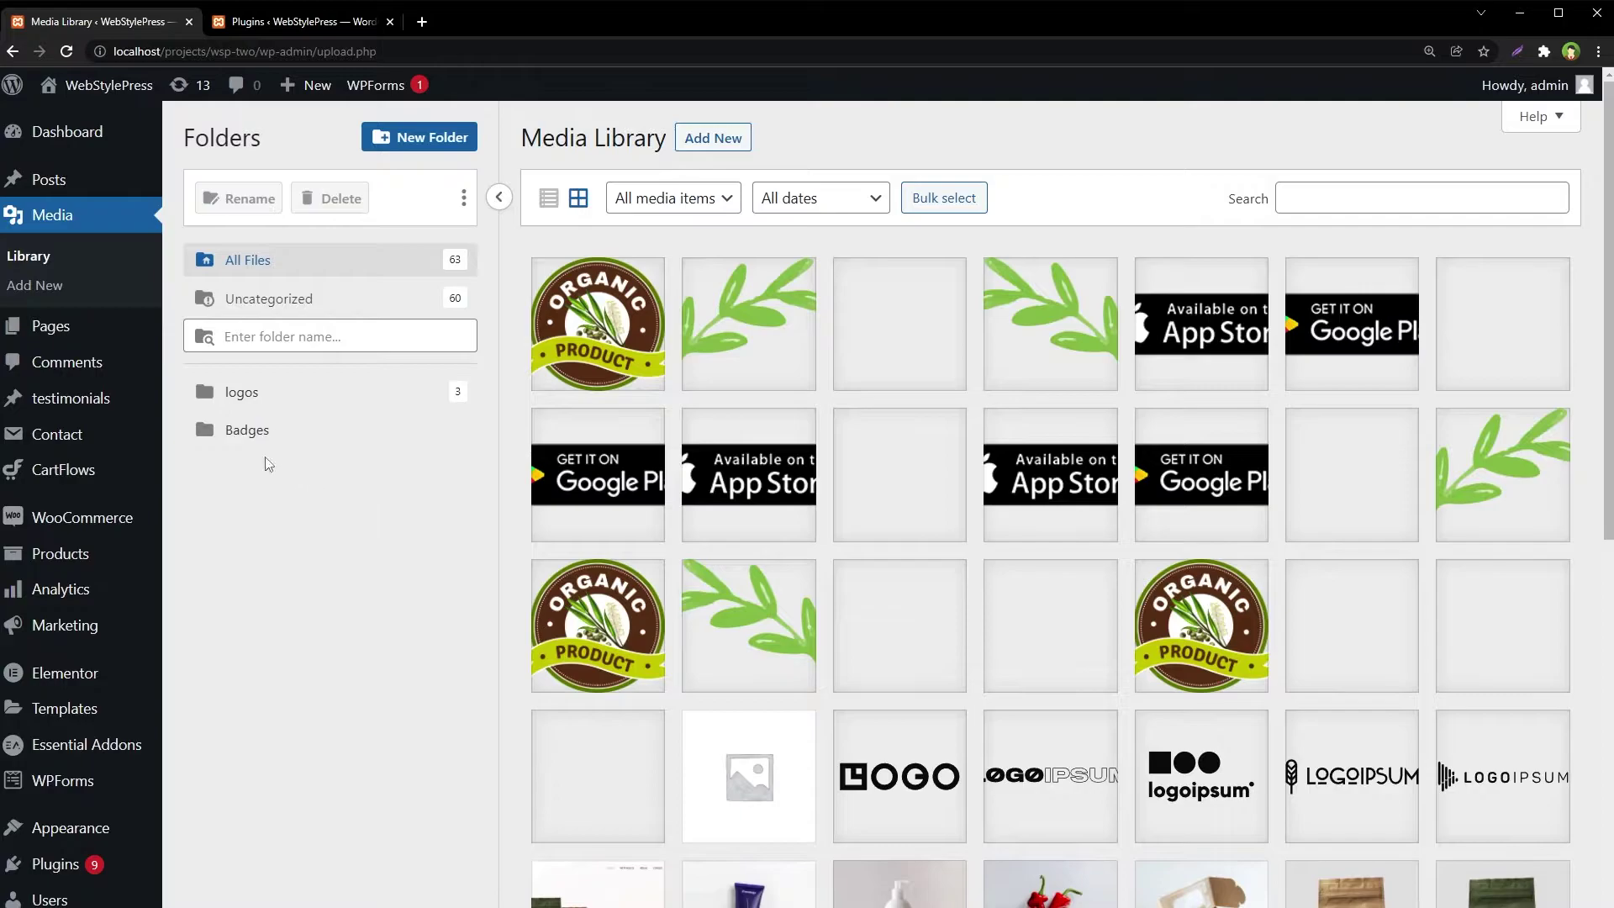
- Check Badges (six badges) and logos (four logos), then return to All Files and reload
{"action": "left_click", "coordinate": [208, 437]}
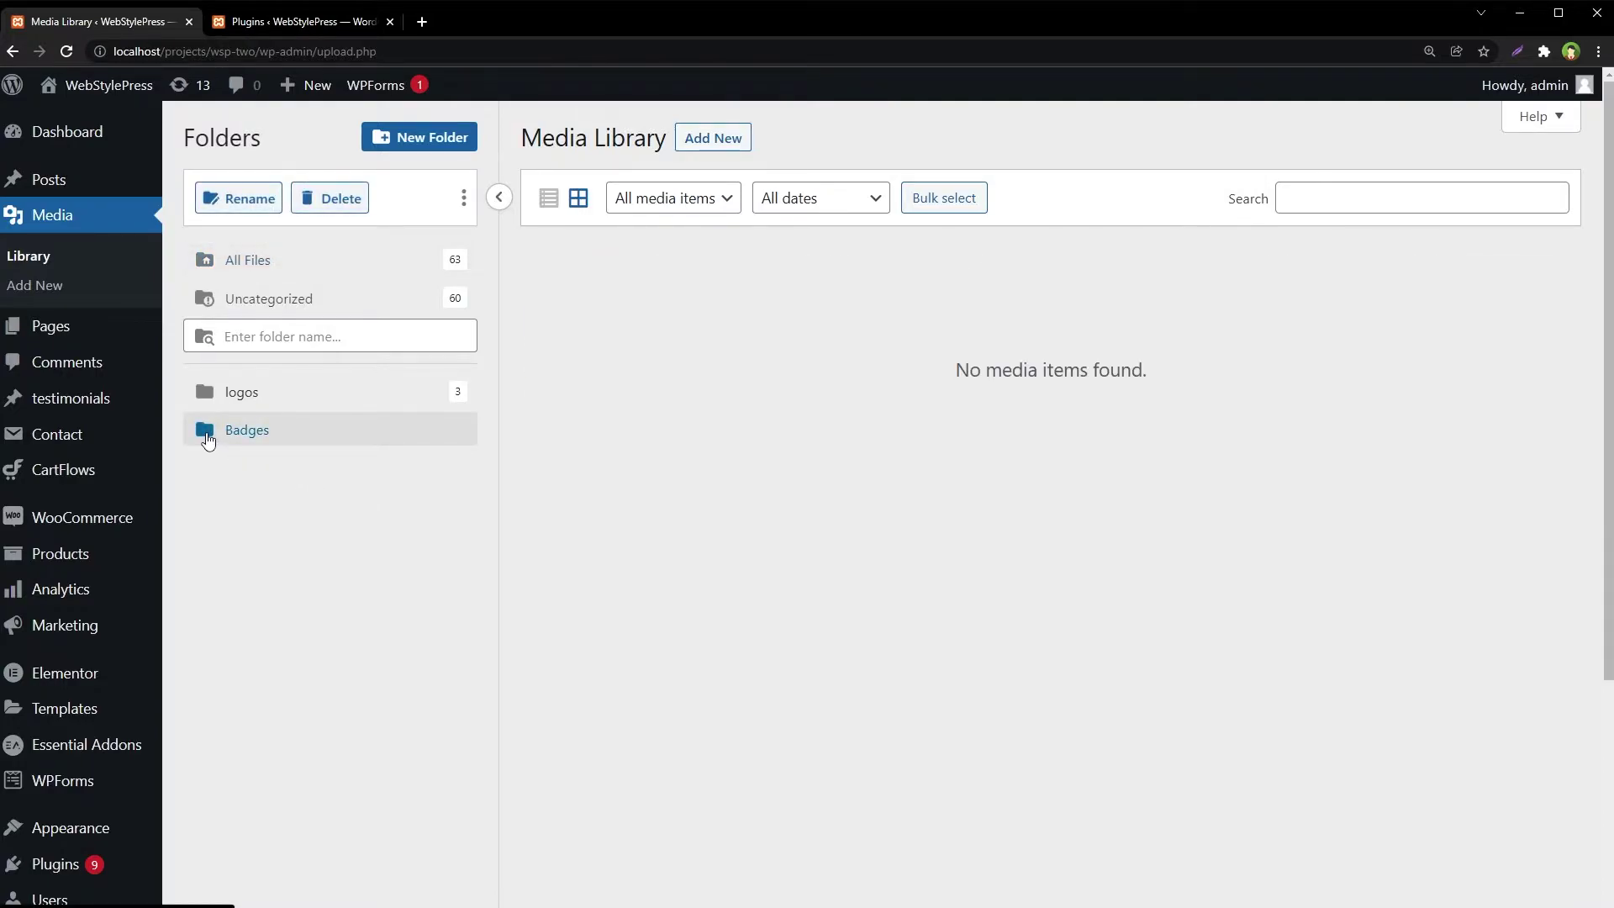
{"action": "left_click", "coordinate": [215, 400]}
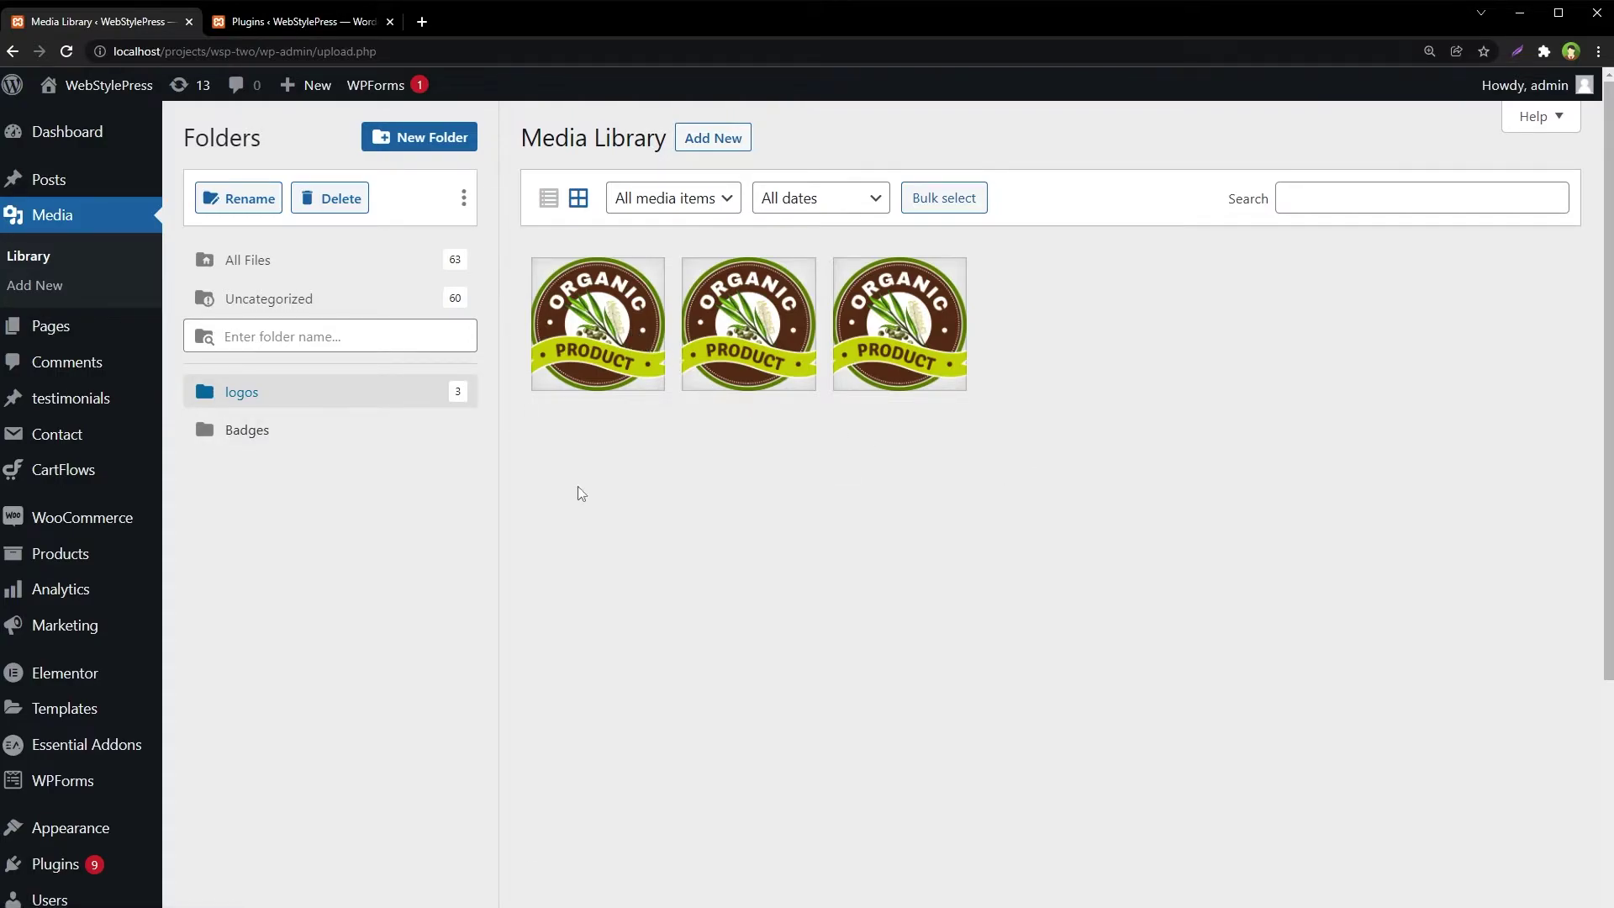
{"action": "left_click", "coordinate": [209, 395]}
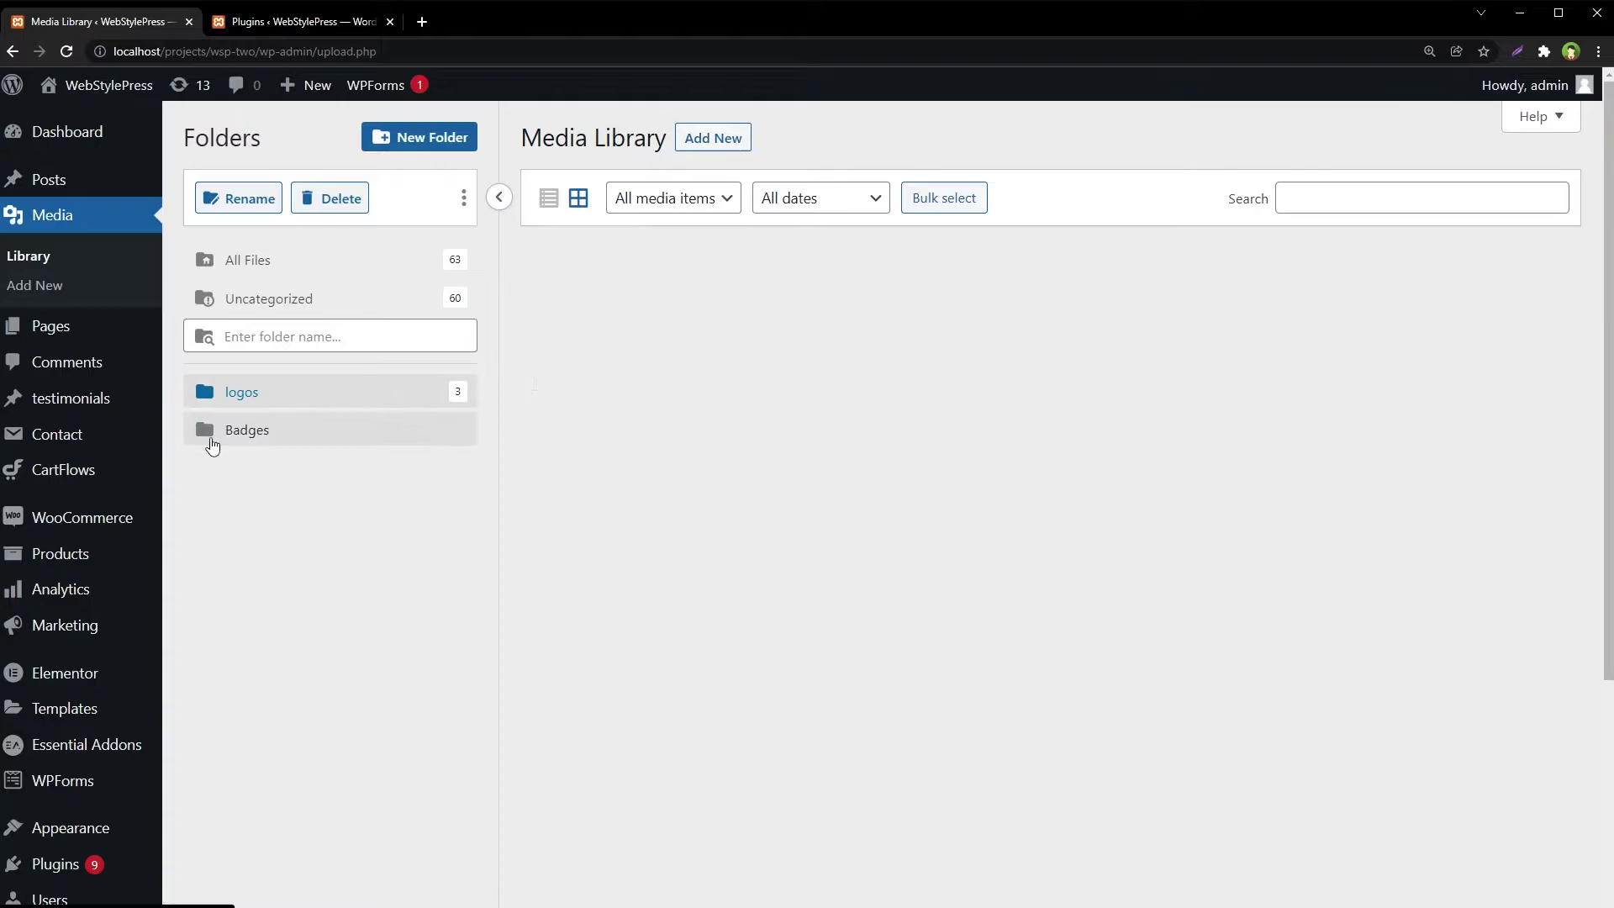
{"action": "left_click", "coordinate": [212, 444]}
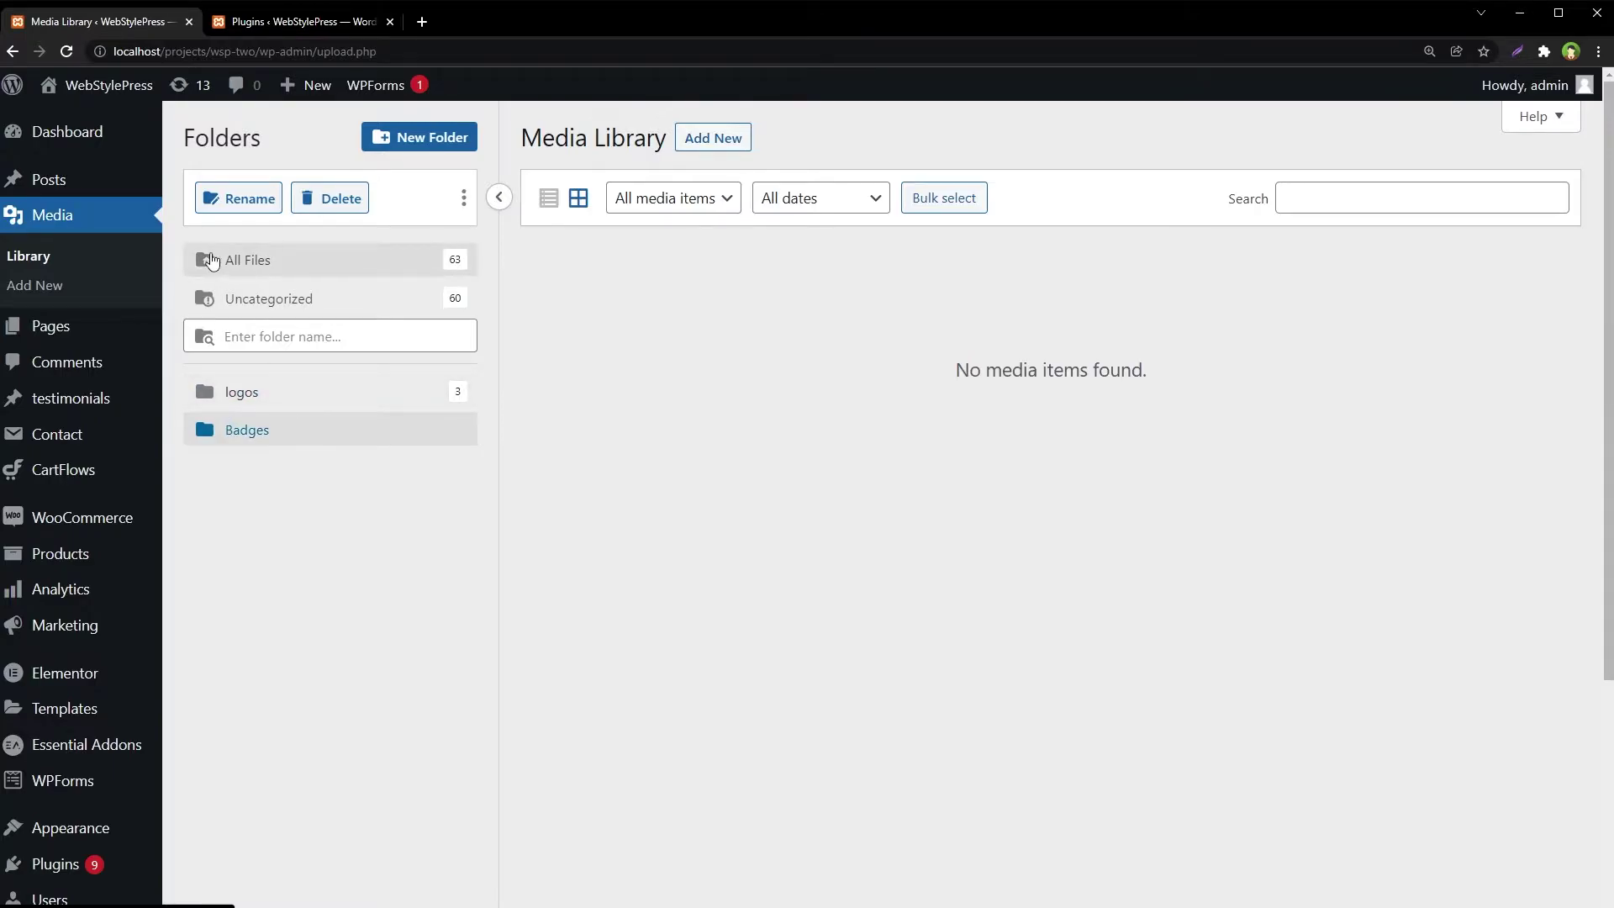
{"action": "left_click", "coordinate": [211, 260]}
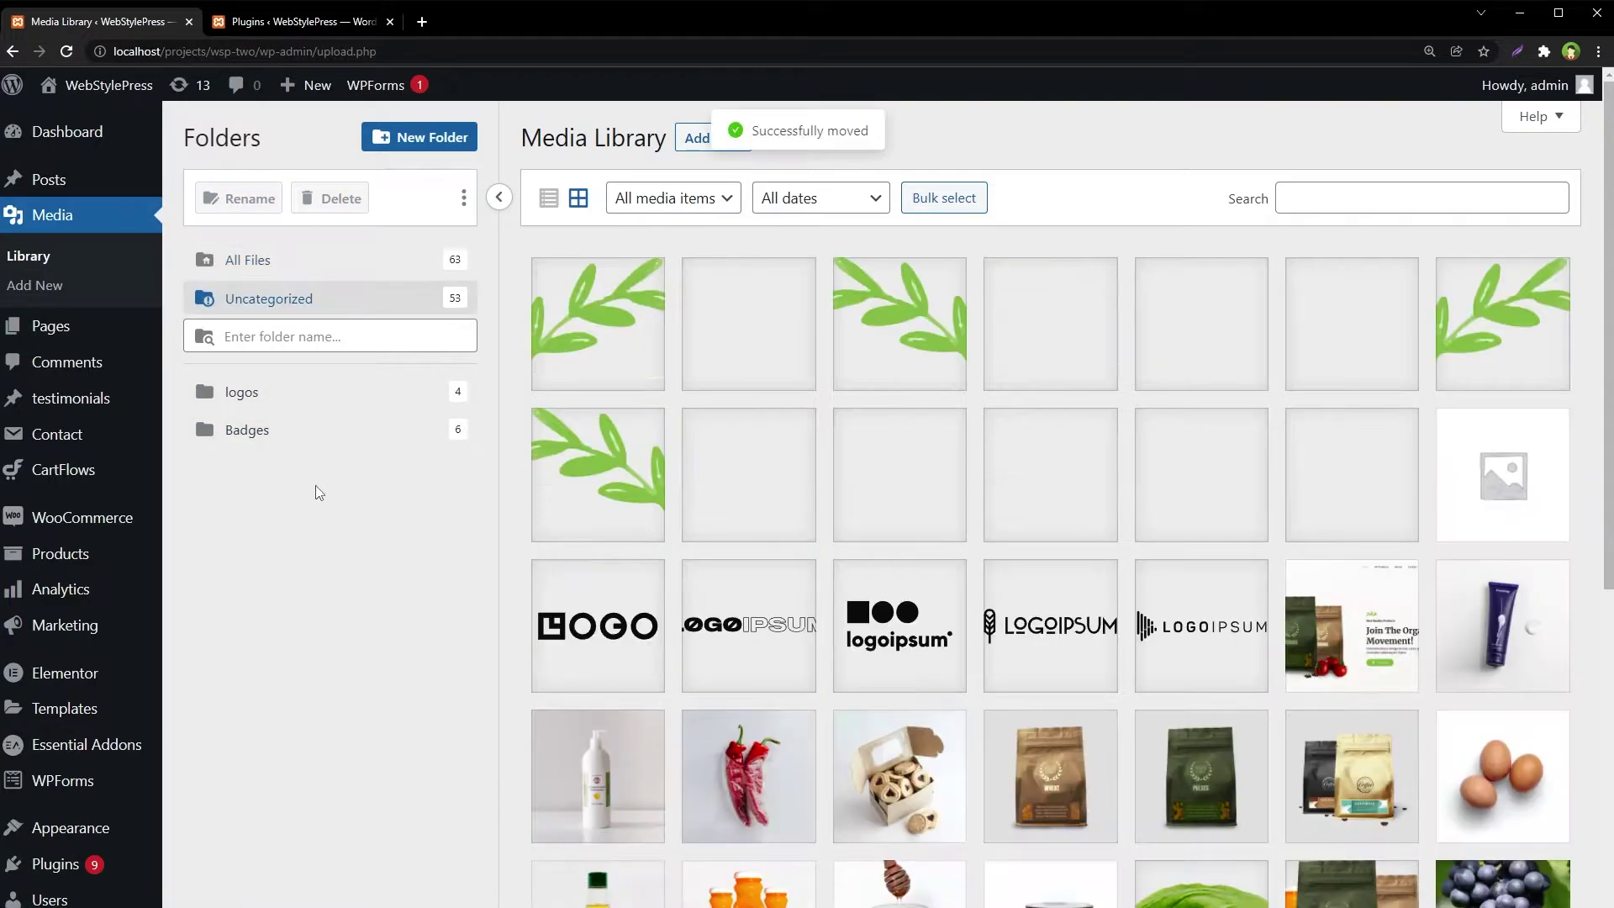
{"action": "left_click", "coordinate": [210, 436]}
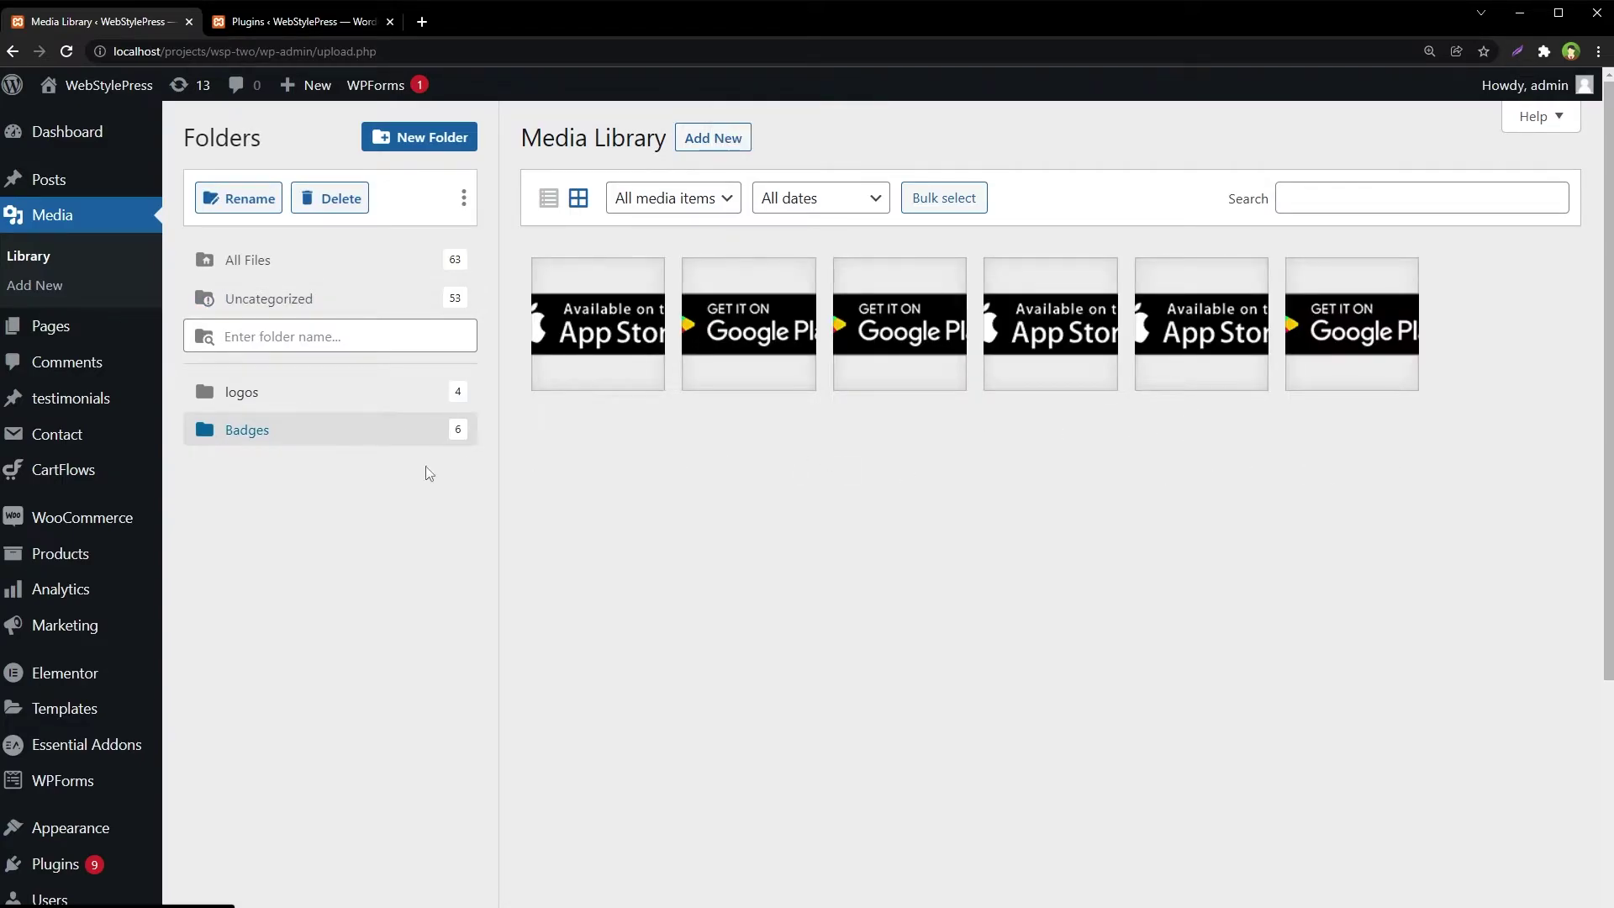
{"action": "left_click", "coordinate": [244, 391]}
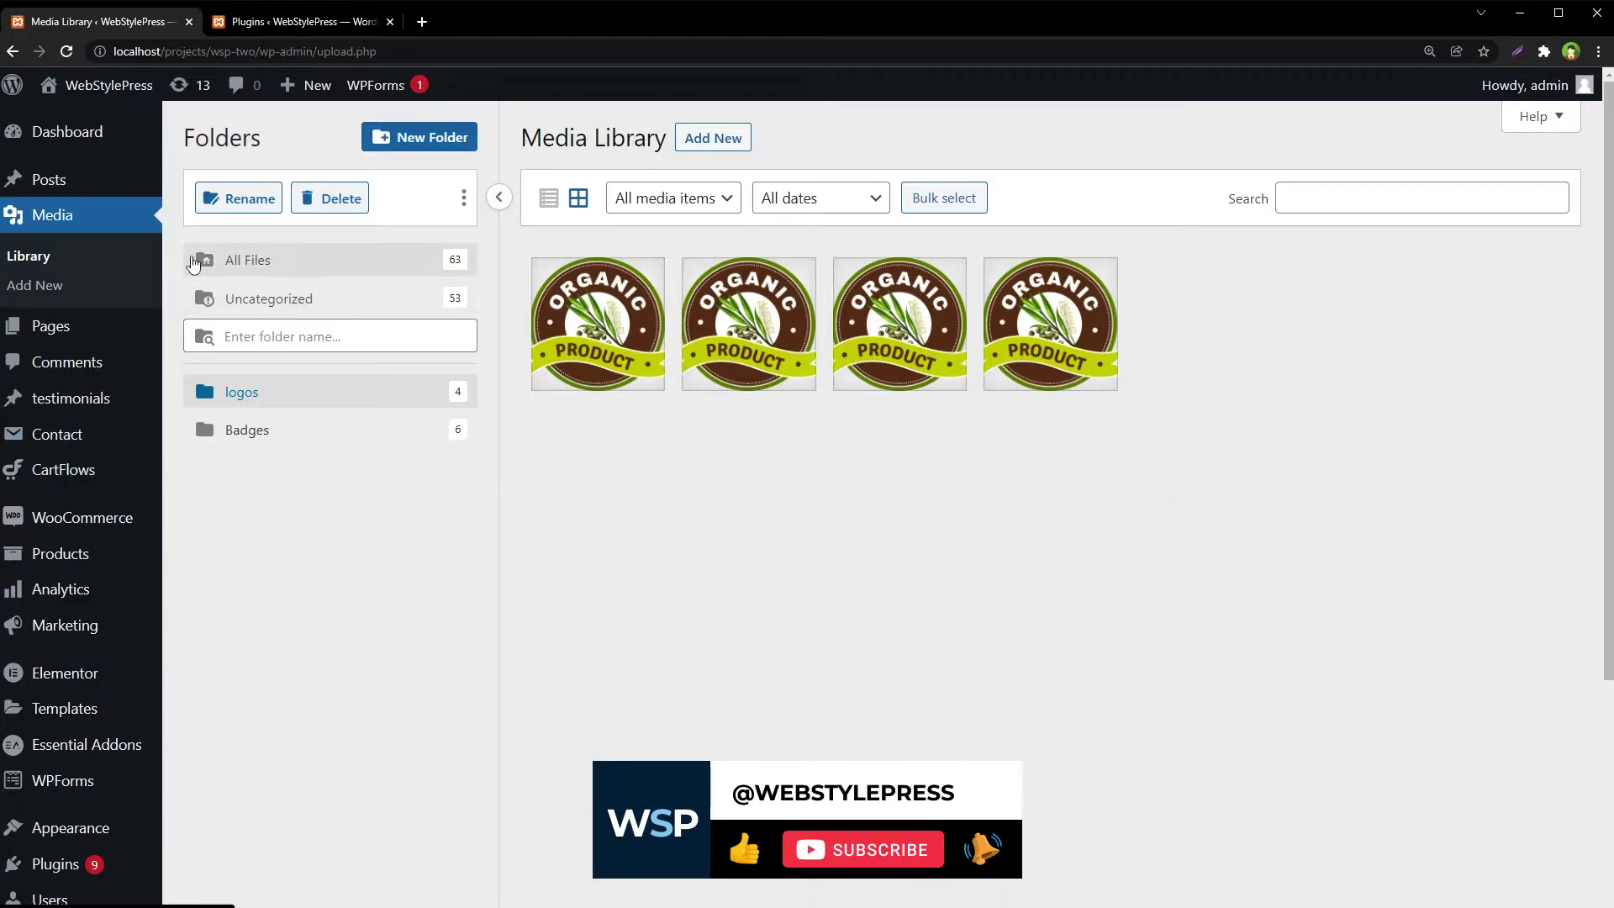
{"action": "left_click", "coordinate": [194, 264]}
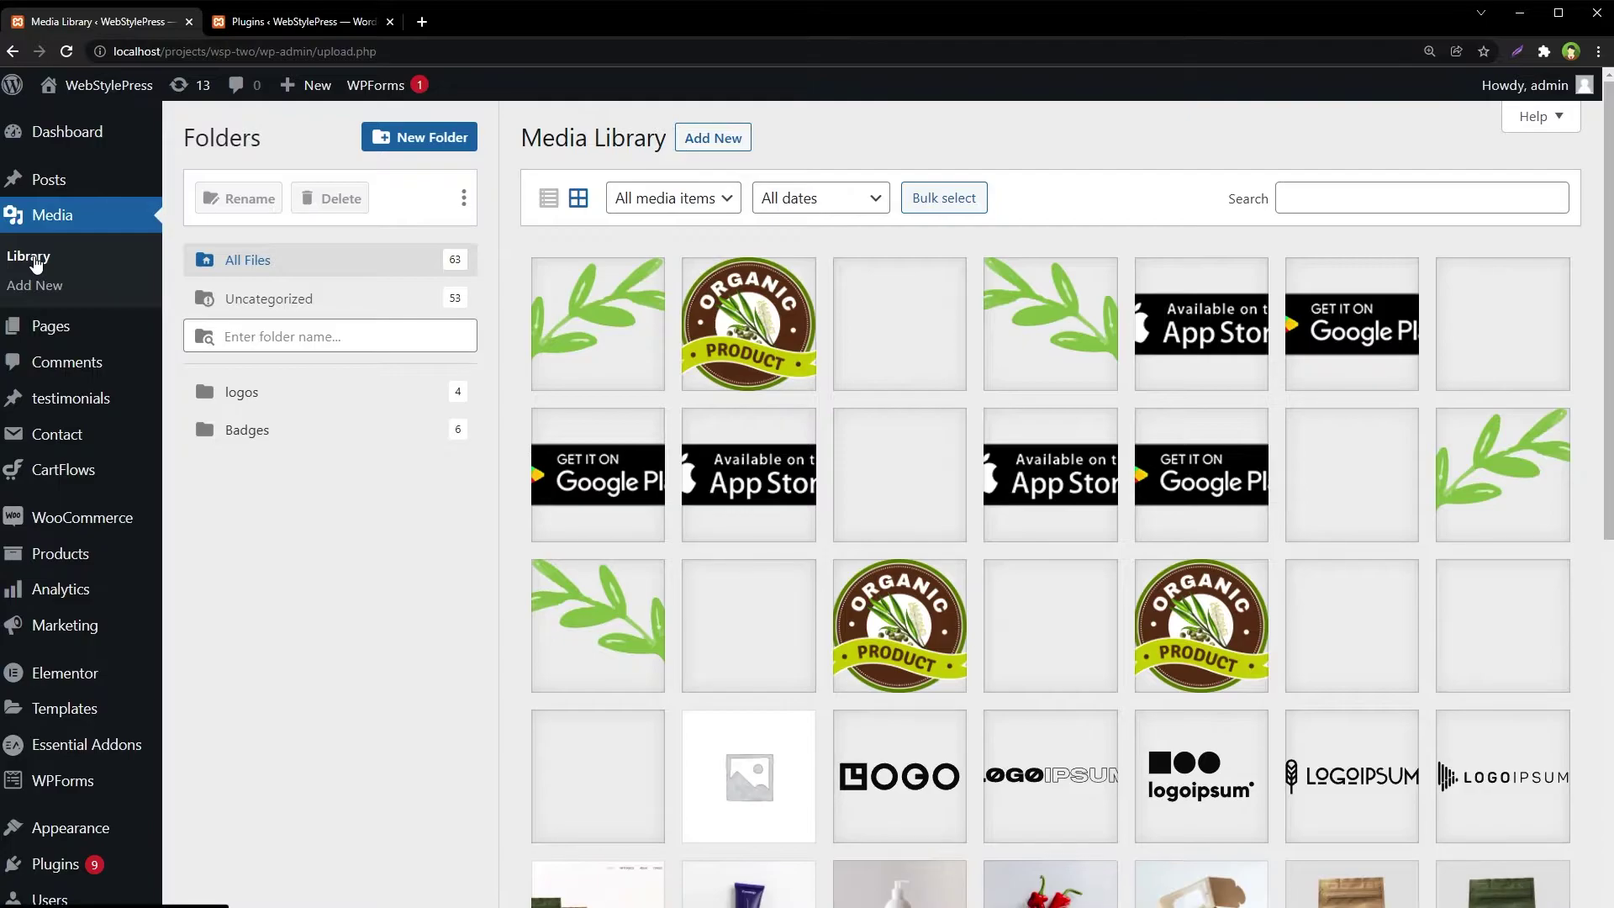
{"action": "left_click", "coordinate": [36, 263]}
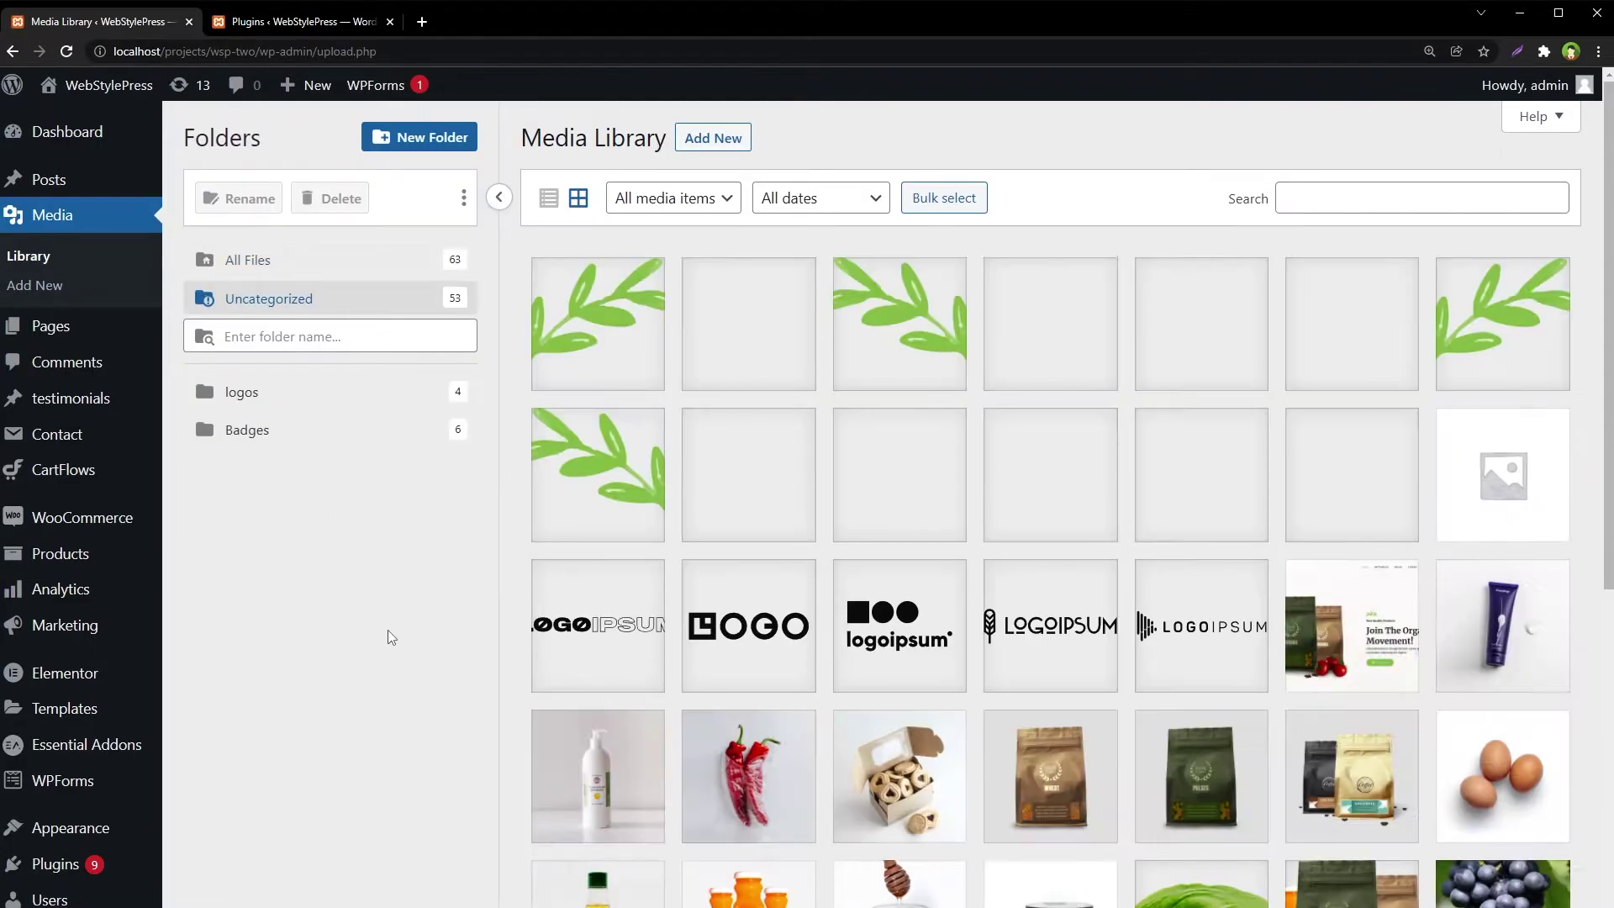
- Move the two remaining store badges at the bottom of the grid into Badges
{"action": "scroll", "coordinate": [938, 622], "scroll_direction": "down", "scroll_amount": 5}
{"action": "scroll", "coordinate": [938, 622], "scroll_direction": "up", "scroll_amount": 5}
{"action": "scroll", "coordinate": [940, 624], "scroll_direction": "down", "scroll_amount": 5}
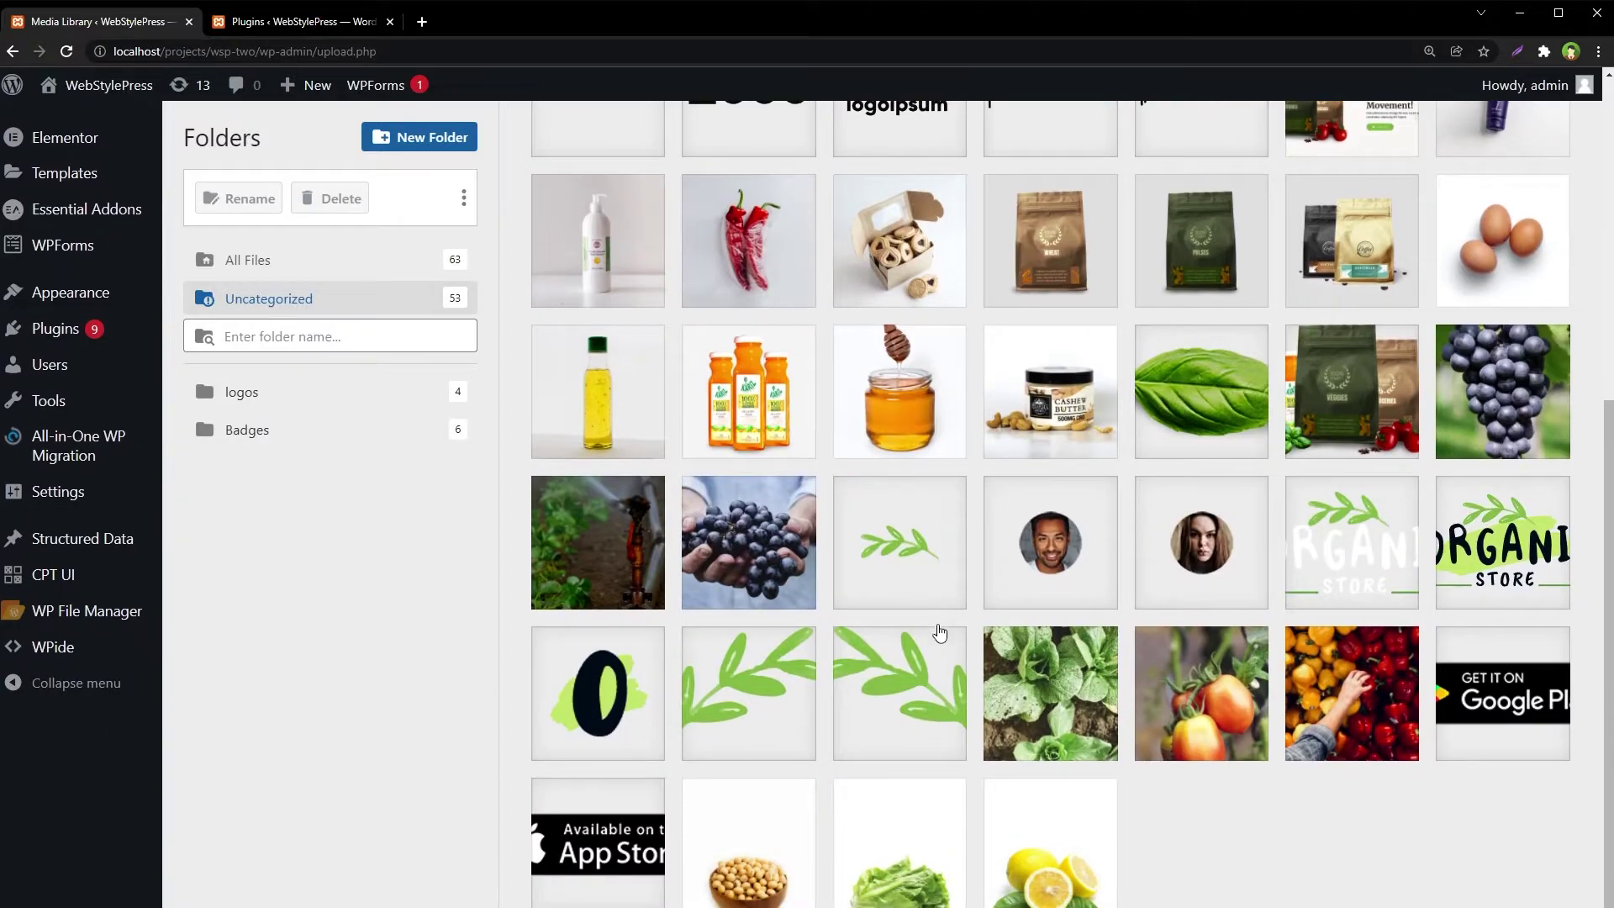
{"action": "left_click_drag", "start_coordinate": [1490, 706], "coordinate": [214, 430]}
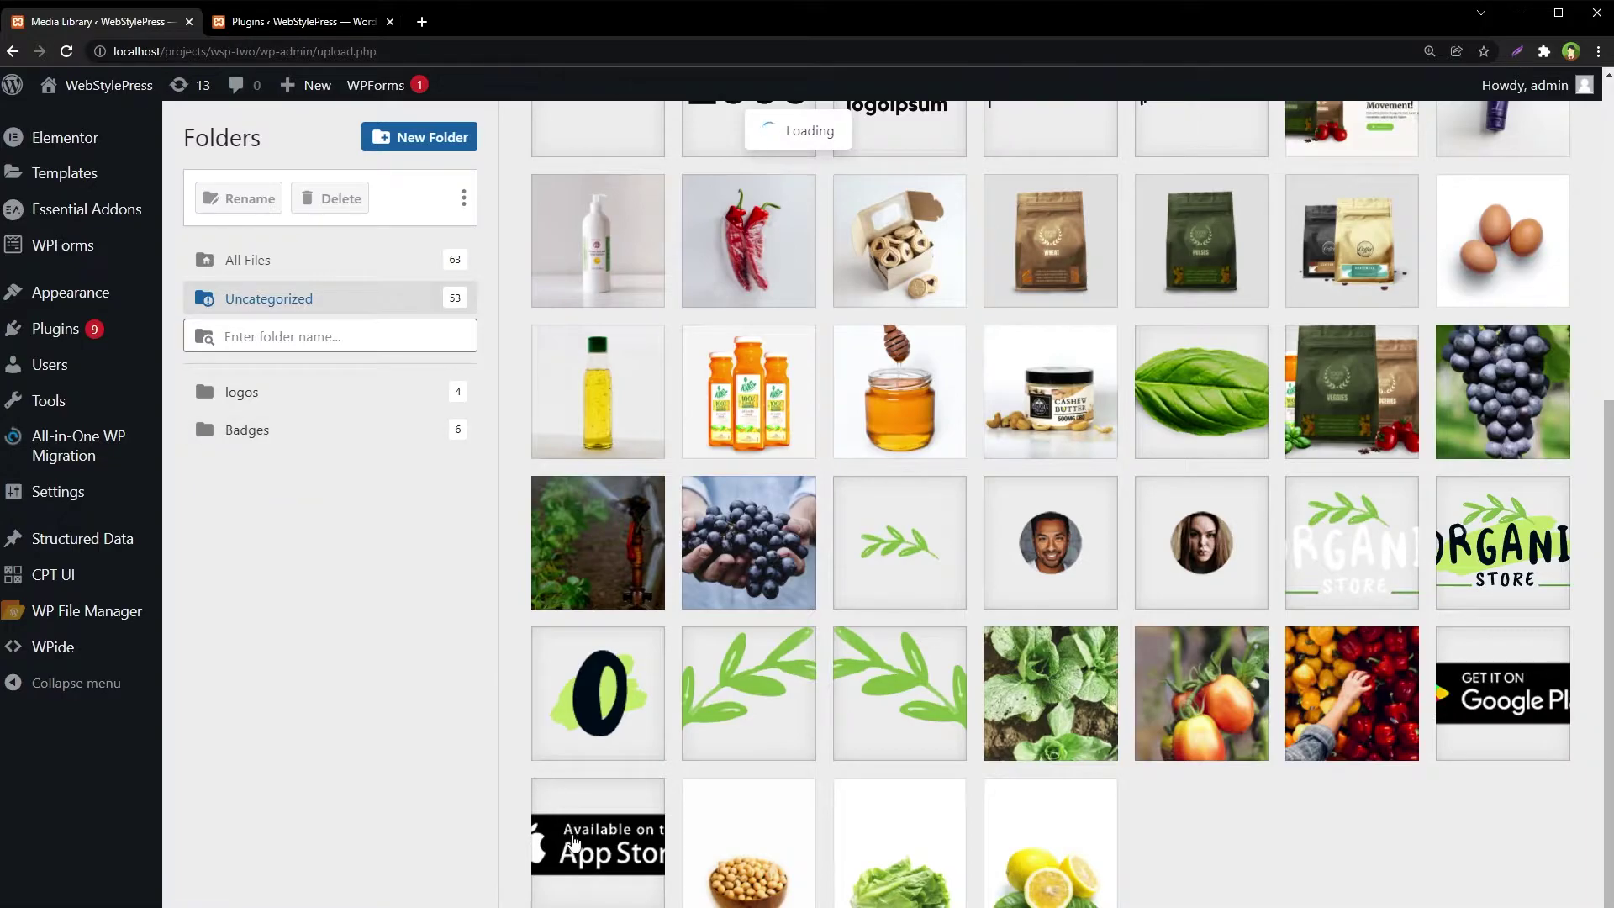
{"action": "left_click_drag", "start_coordinate": [1467, 694], "coordinate": [217, 430]}
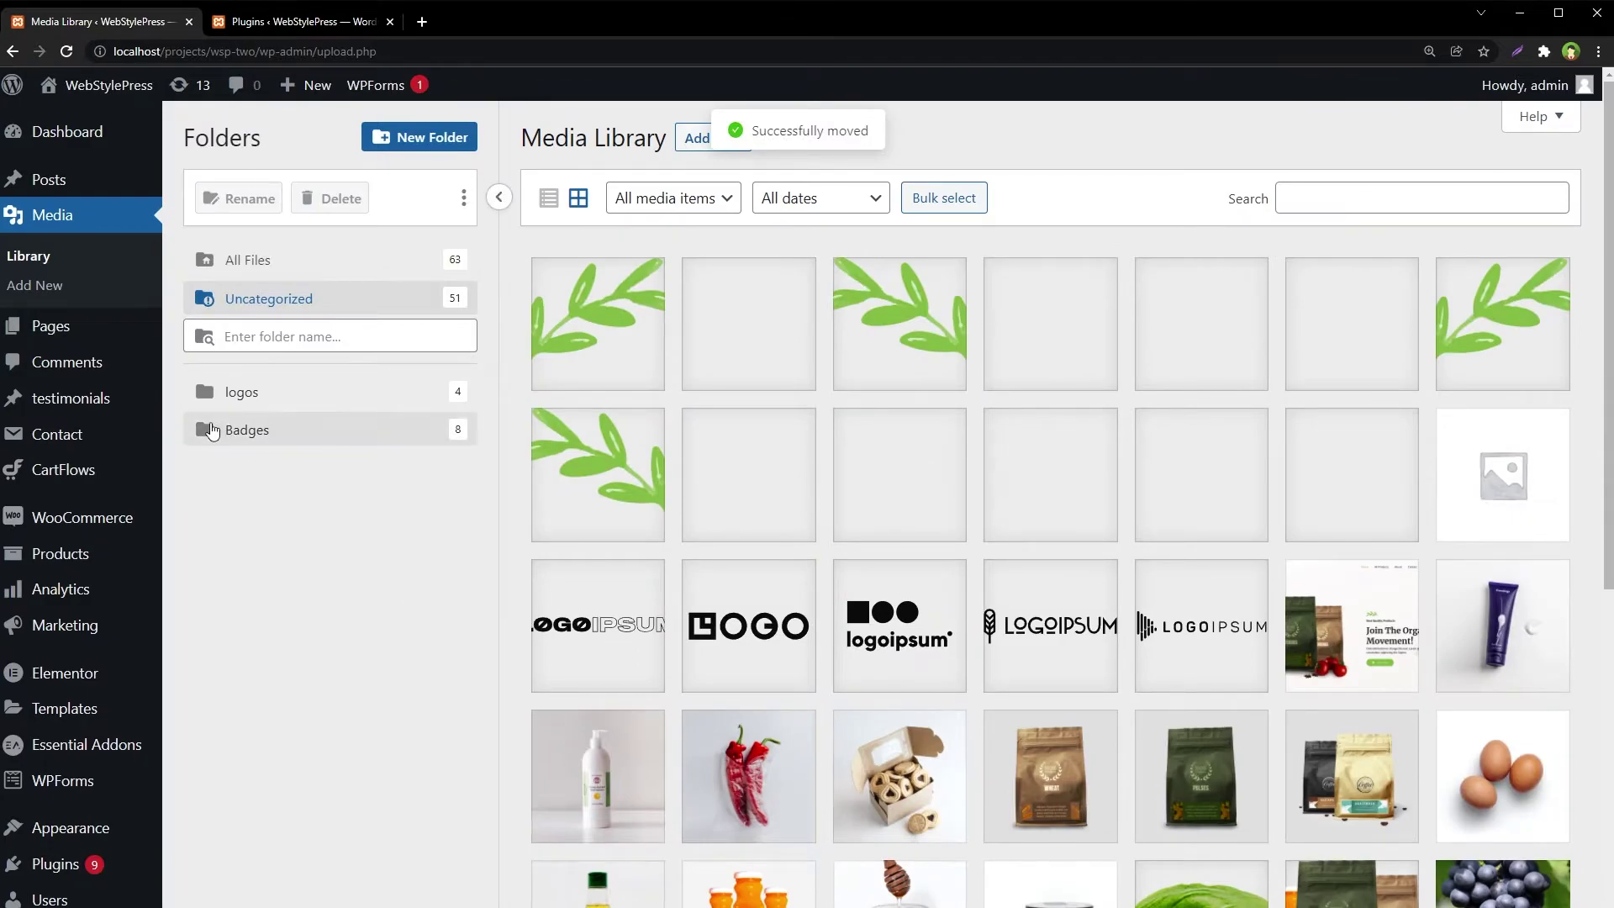
- Check the Badges and logos folders, then go back to All Files
{"action": "double_click", "coordinate": [242, 430]}
{"action": "left_click", "coordinate": [223, 464]}
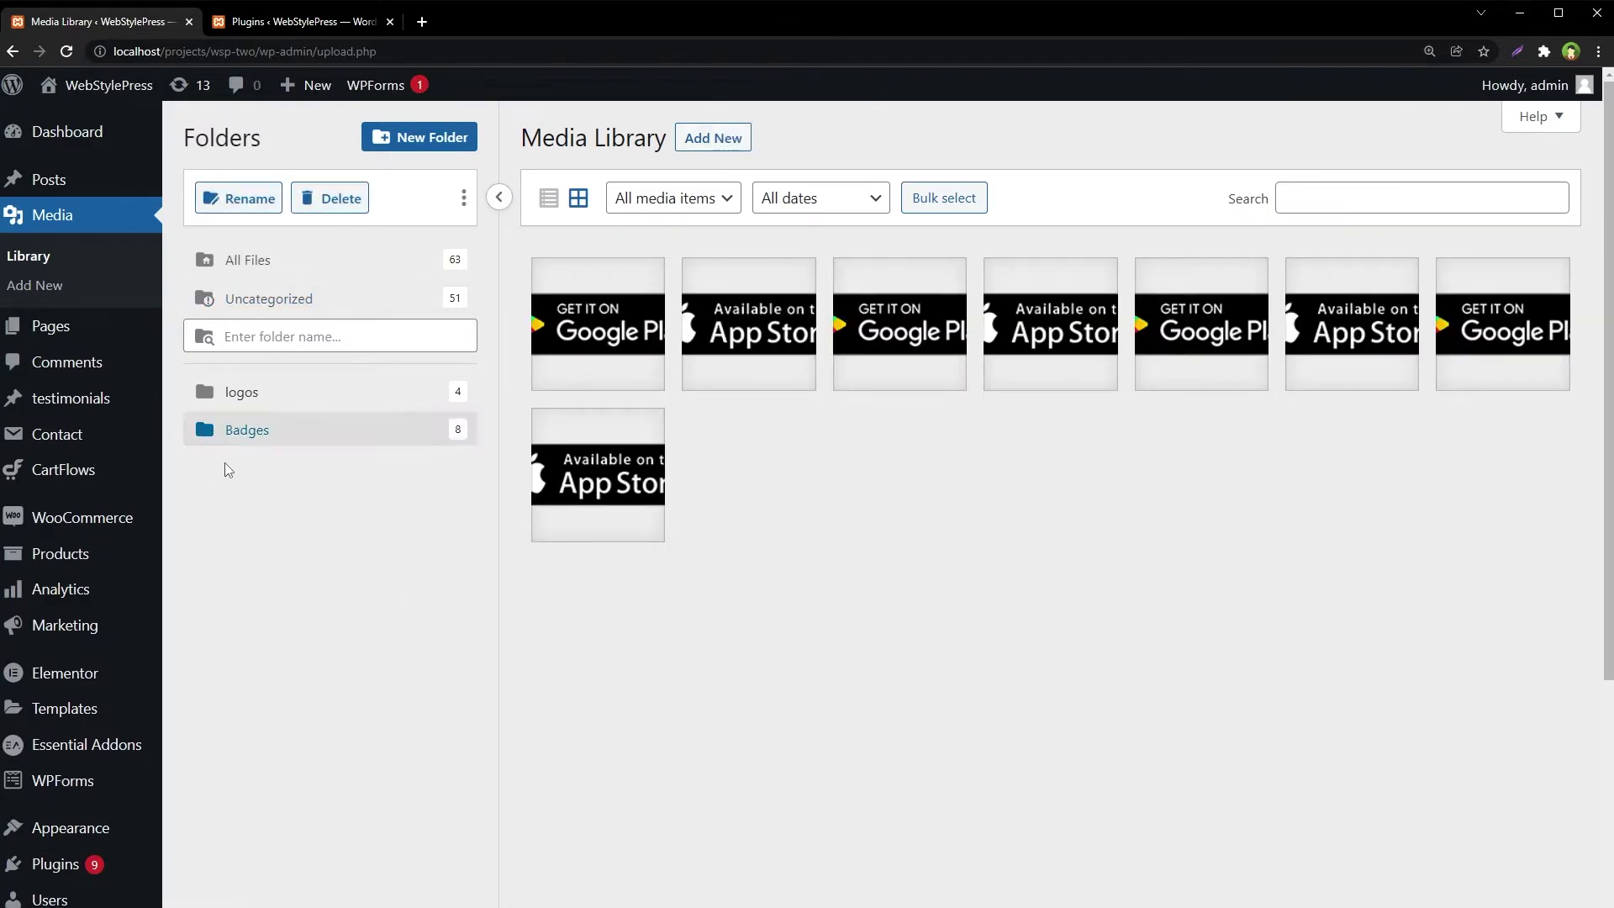
{"action": "double_click", "coordinate": [205, 389]}
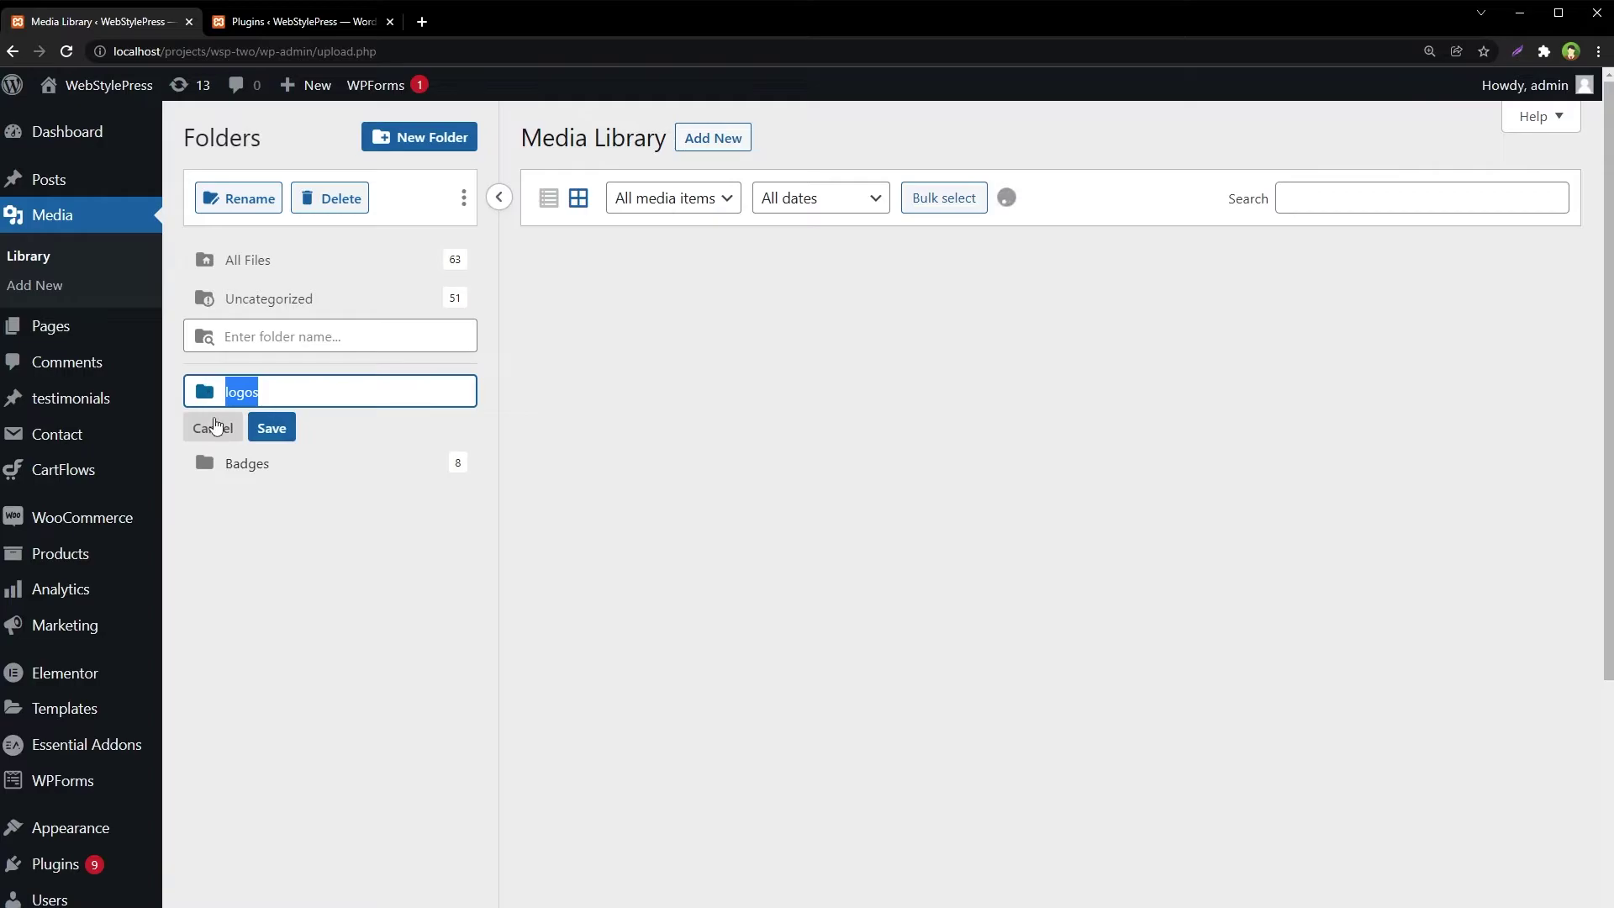
{"action": "left_click", "coordinate": [214, 427]}
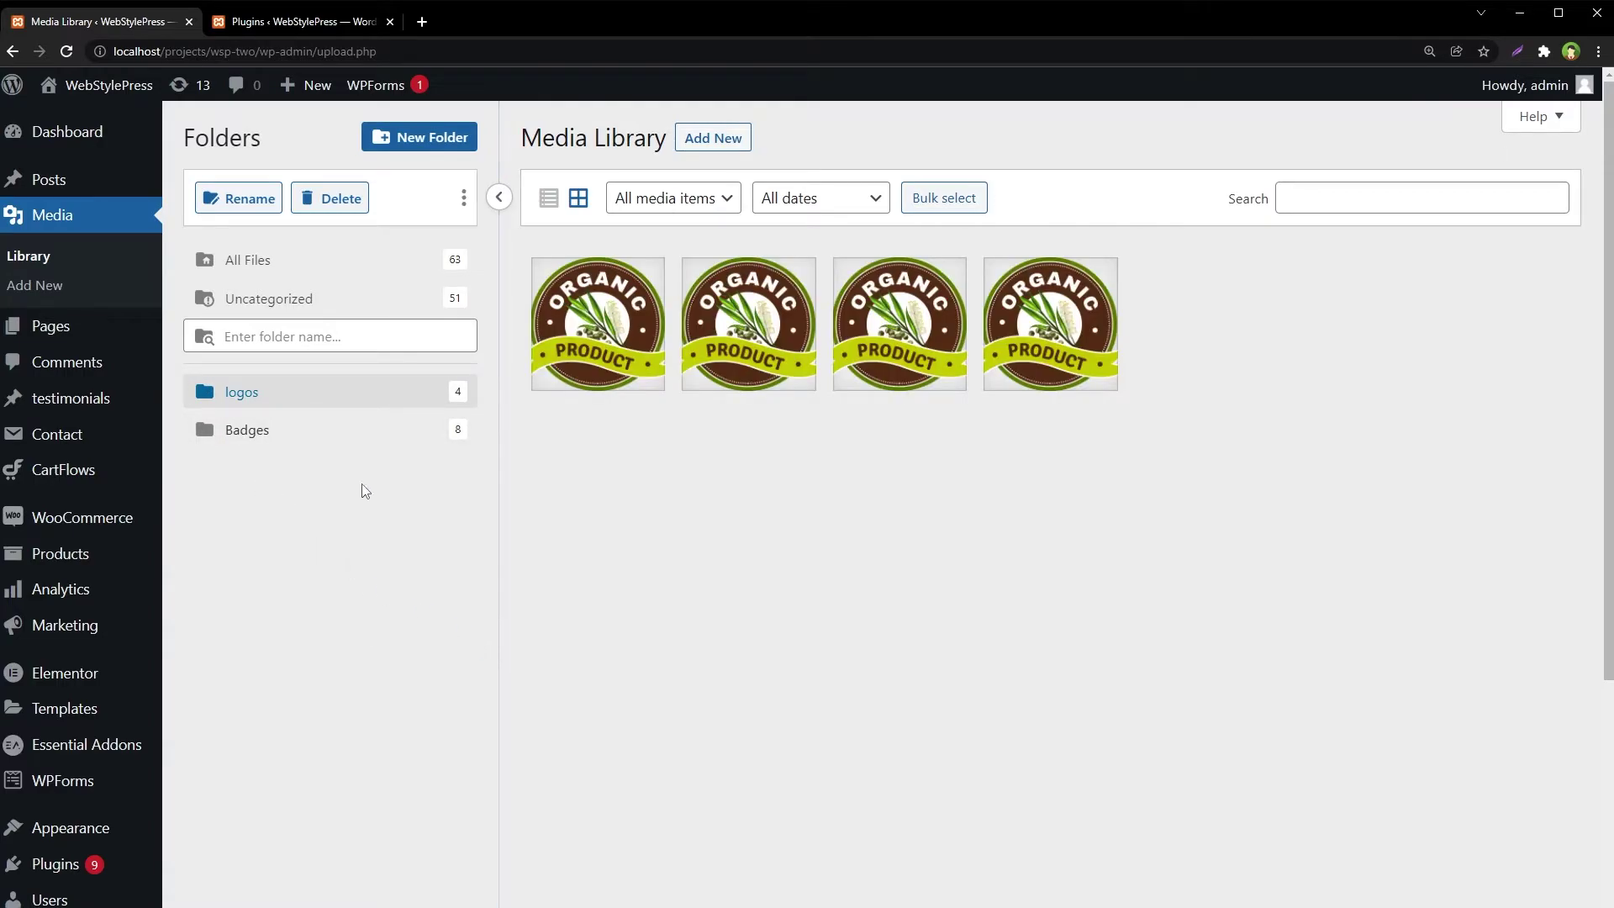
{"action": "left_click", "coordinate": [244, 260]}
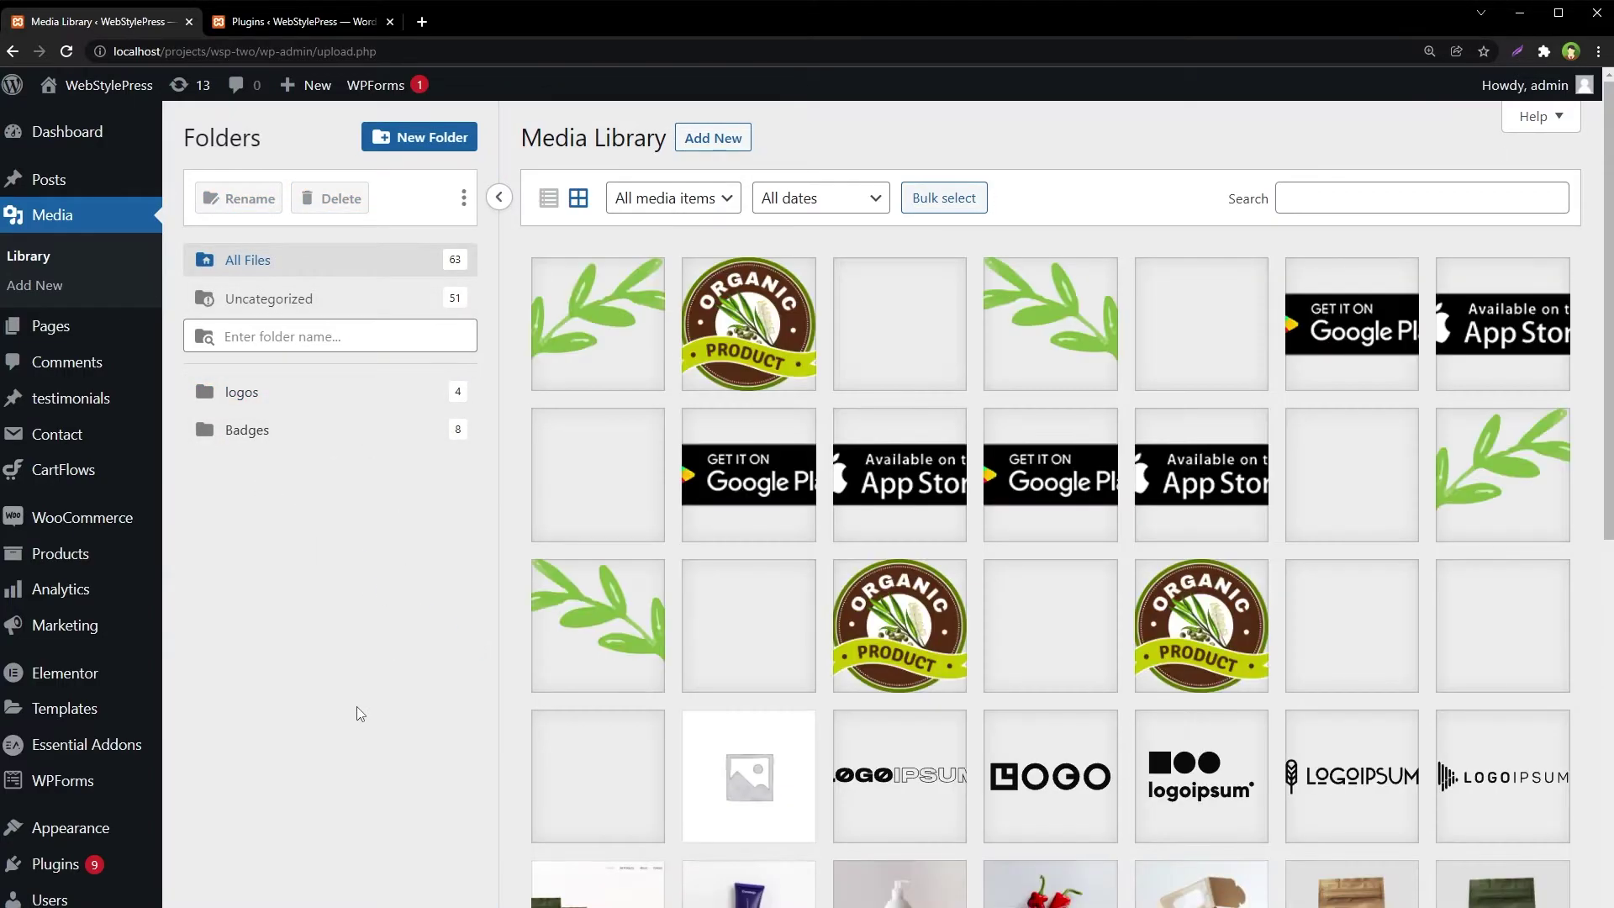
- Create top-level folders 'New Folder' and 'New Folder 2', then start a subfolder under Badges
{"action": "left_click", "coordinate": [412, 146]}
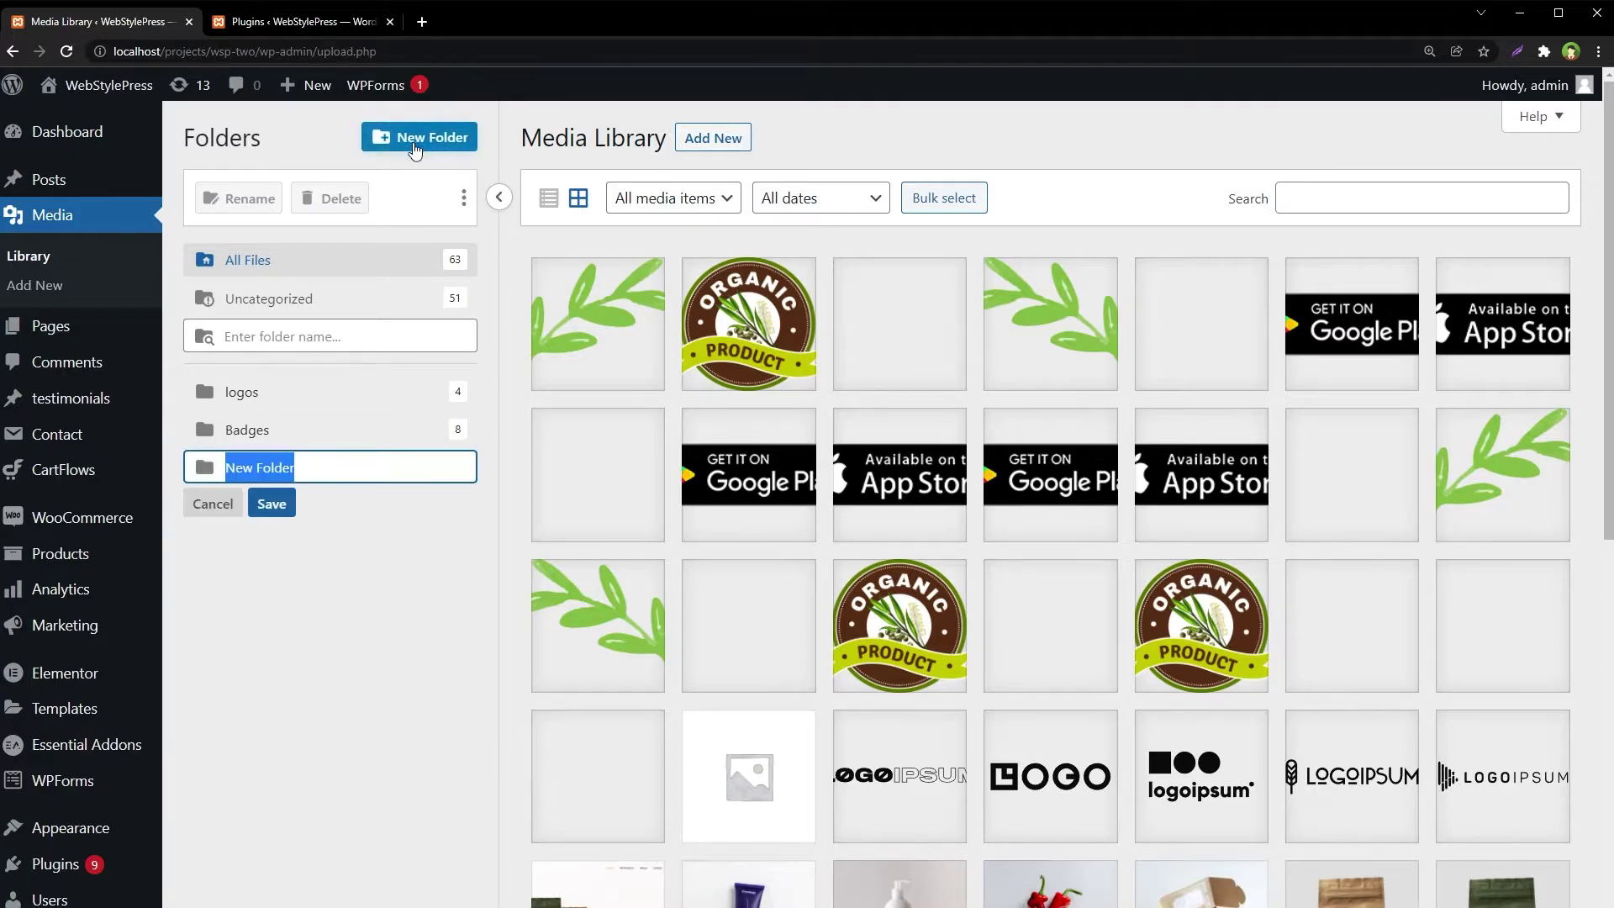
{"action": "left_click", "coordinate": [272, 504]}
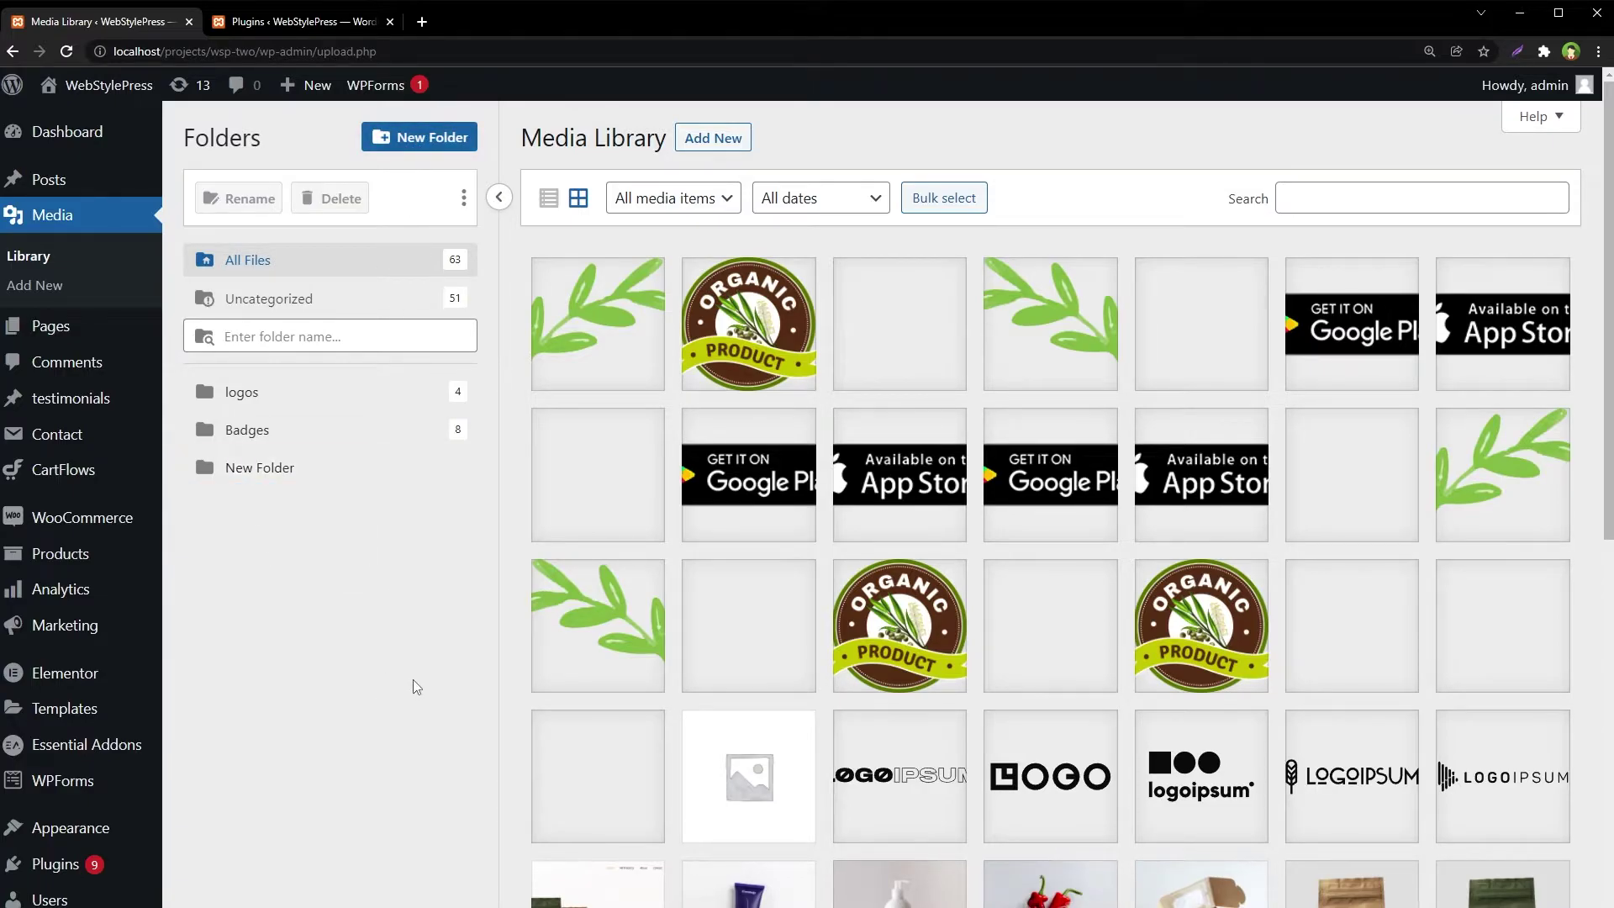
{"action": "left_click", "coordinate": [443, 139]}
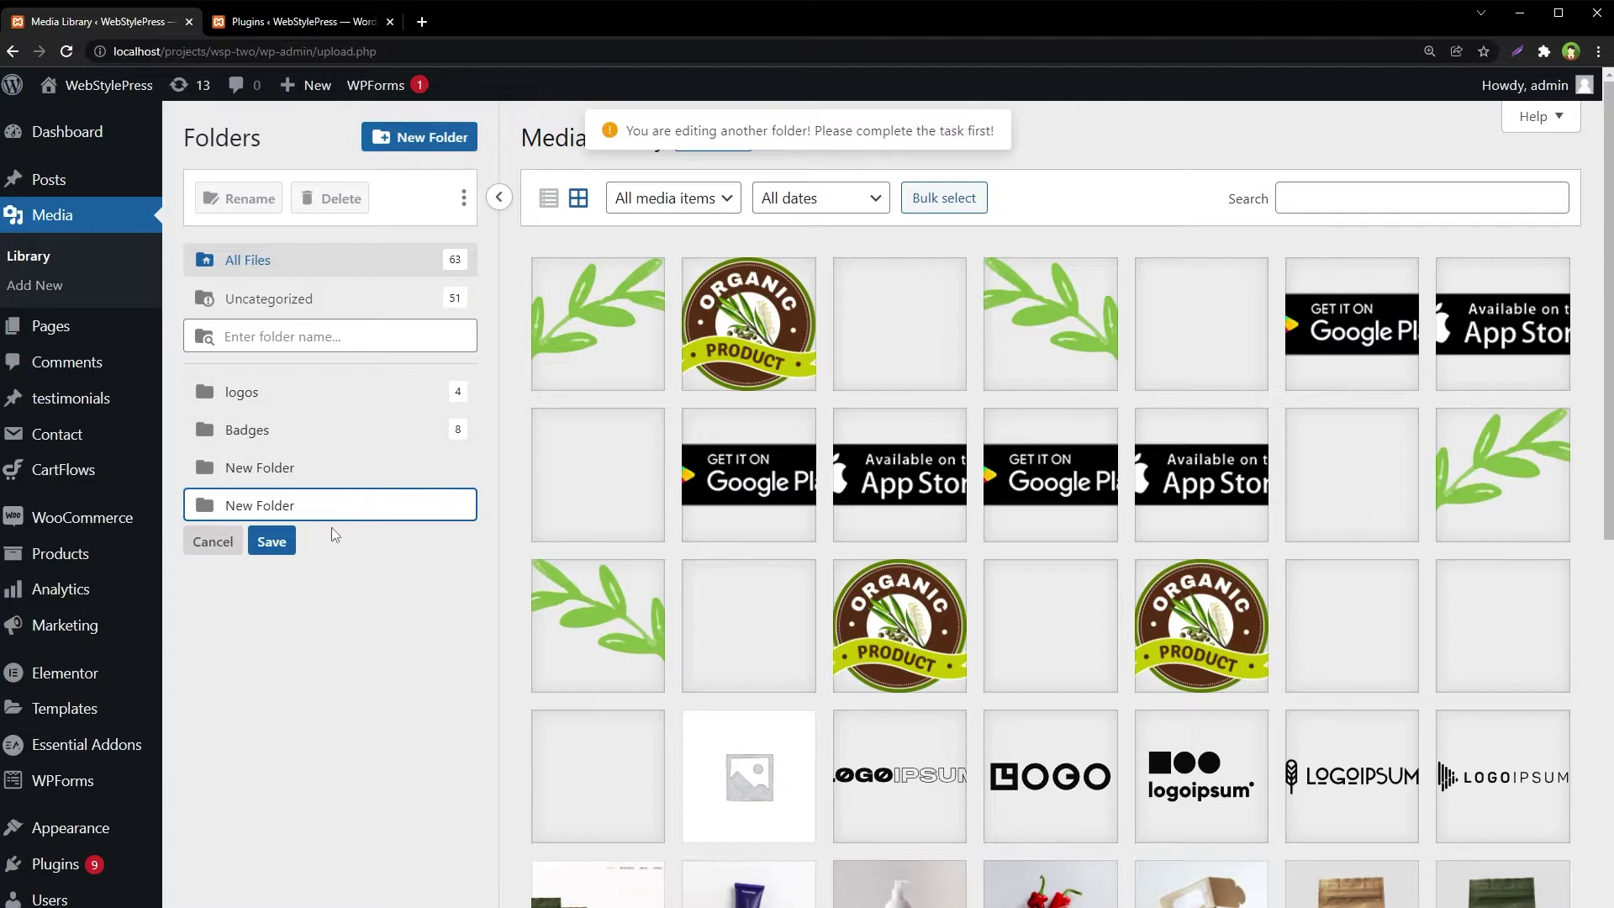
{"action": "double_click", "coordinate": [315, 511]}
{"action": "type", "text": "2"}
{"action": "left_click", "coordinate": [271, 542]}
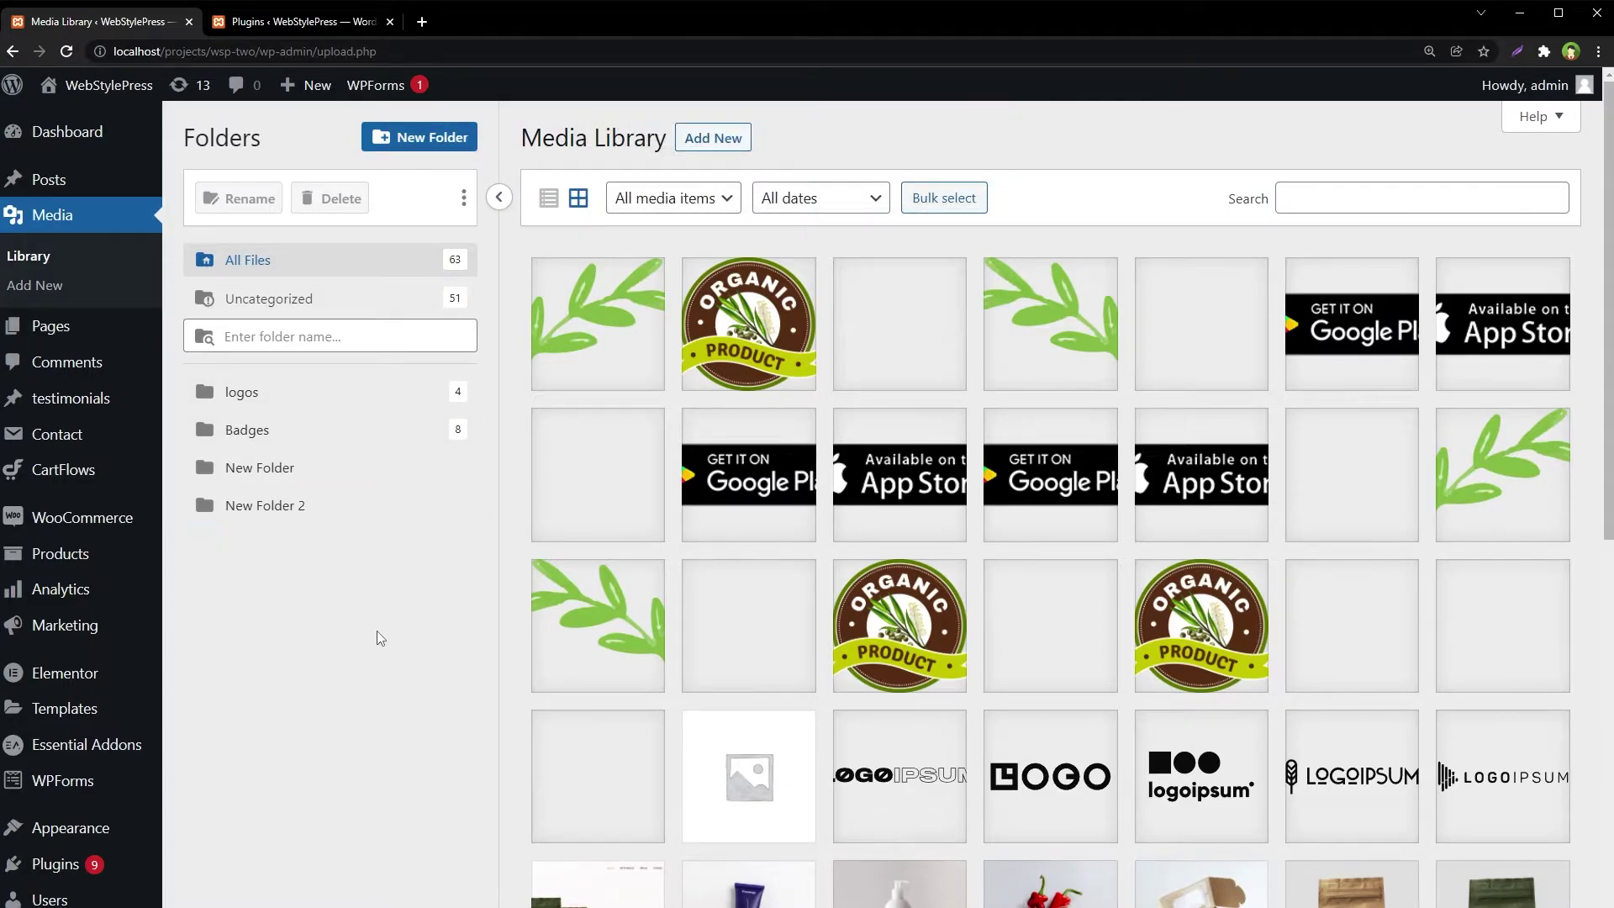
{"action": "left_click", "coordinate": [247, 429]}
{"action": "left_click", "coordinate": [418, 141]}
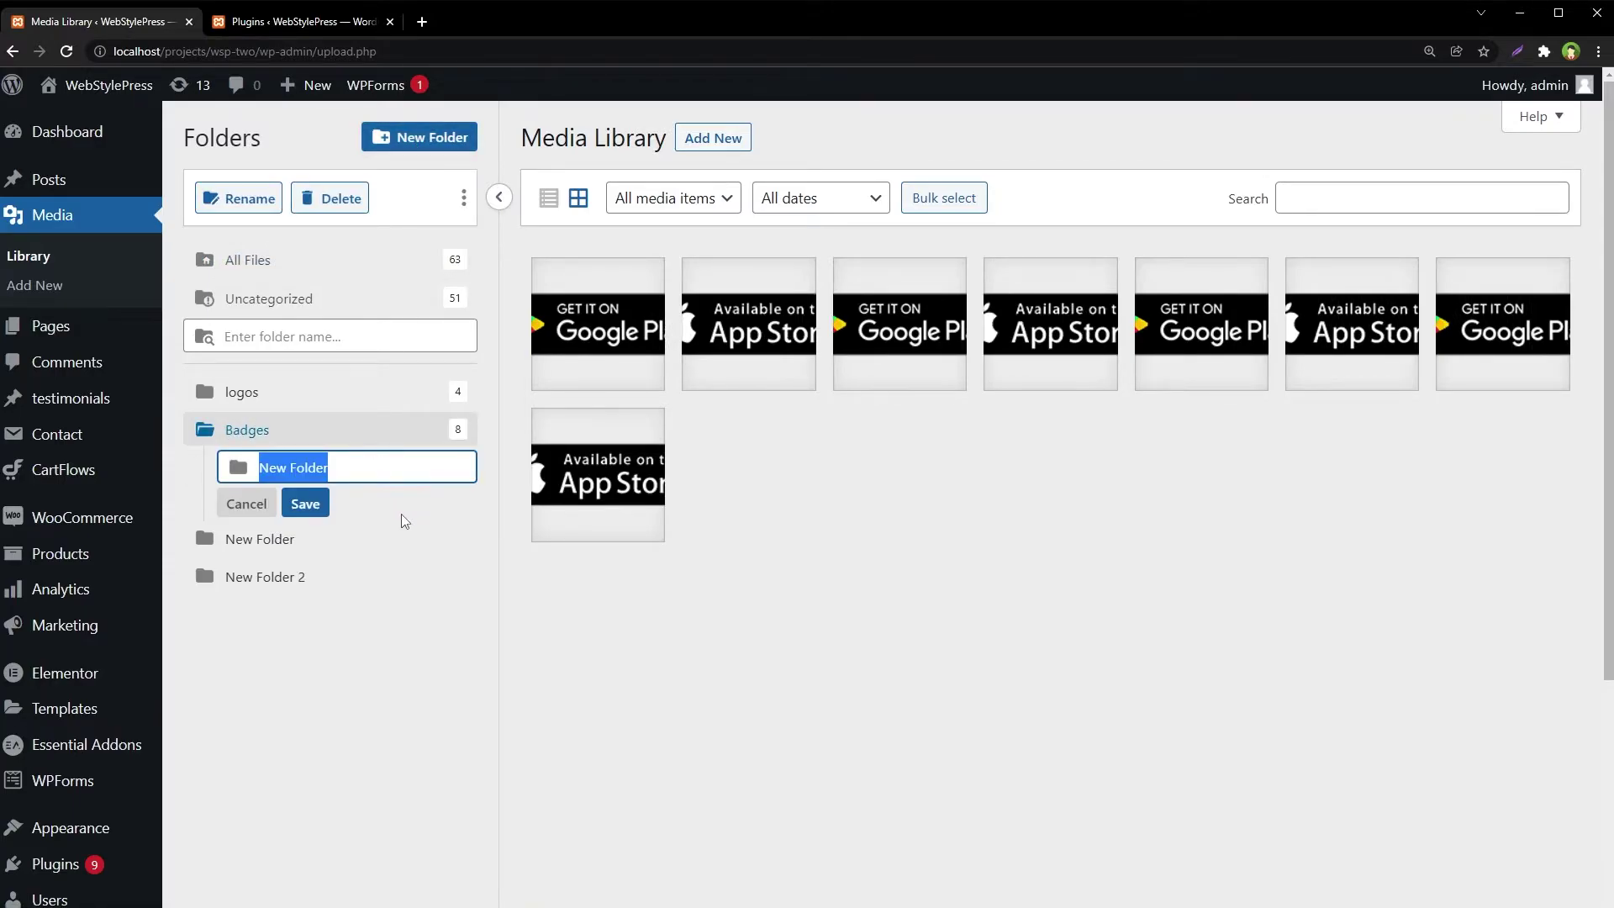
- Name the Badges subfolder 'small badges' and add a 'small logos' subfolder inside logos
{"action": "type", "text": "smal"}
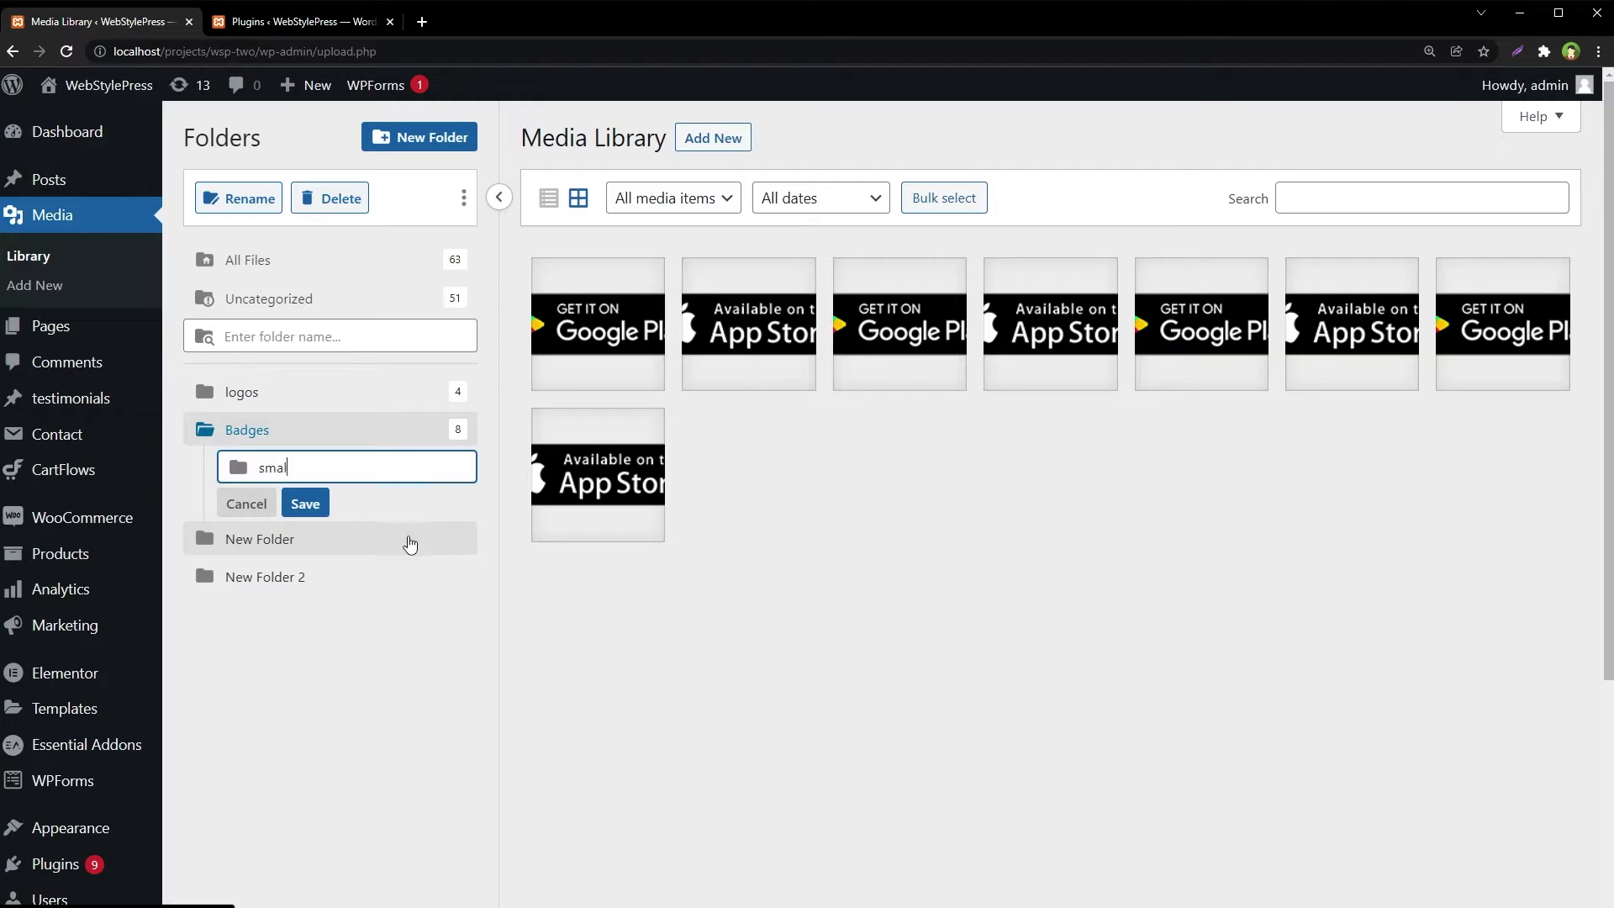
{"action": "type", "text": "l badges"}
{"action": "left_click", "coordinate": [328, 514]}
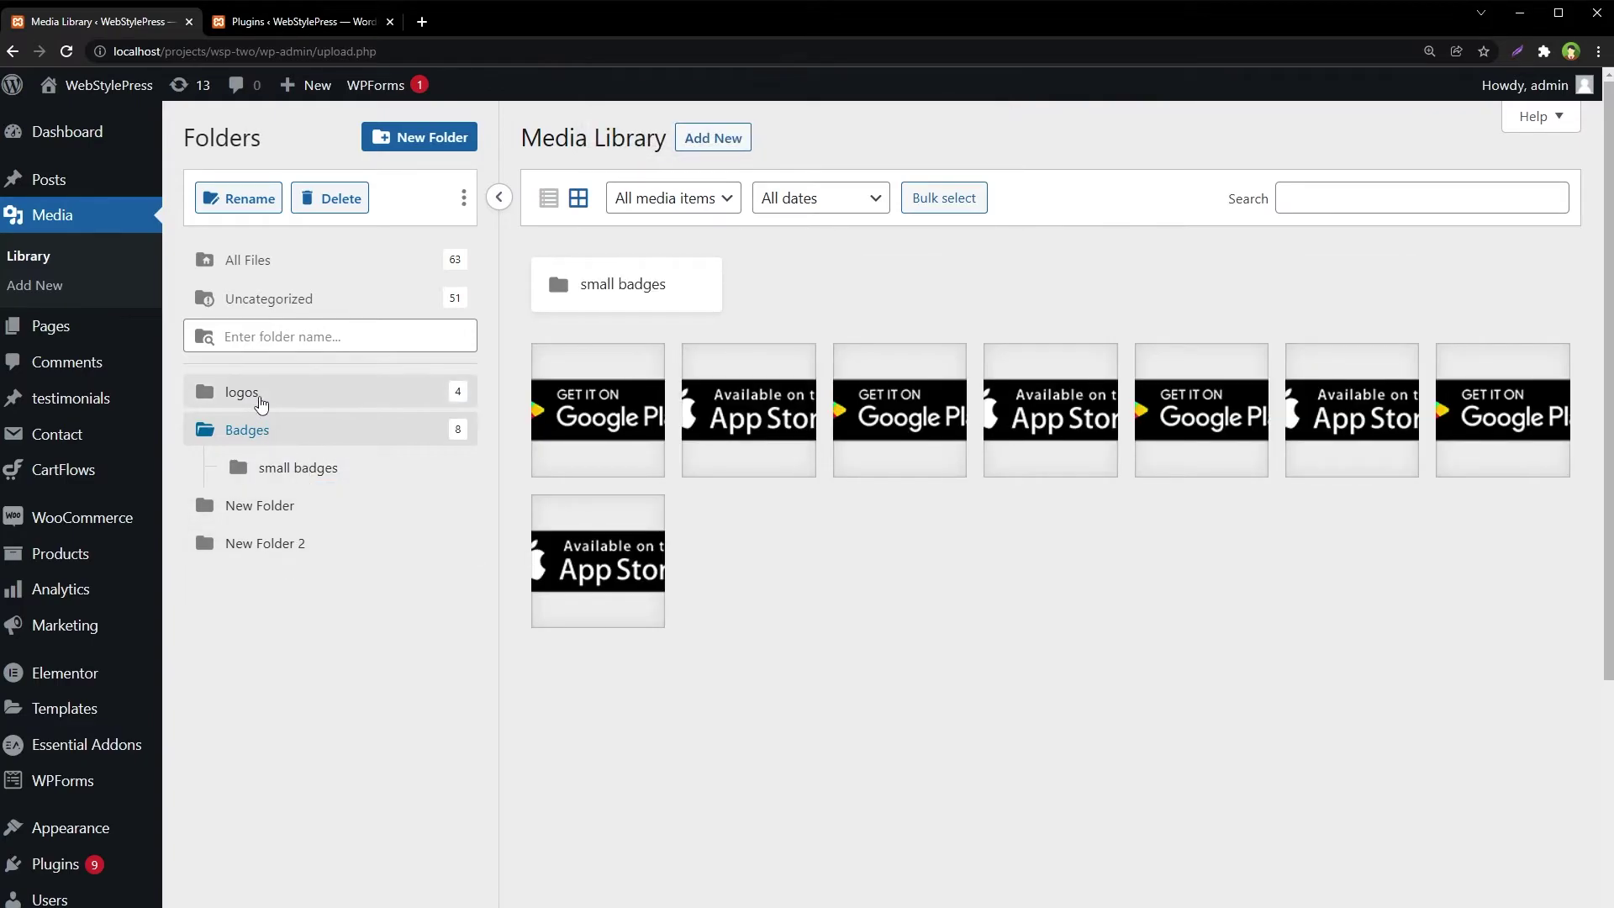
{"action": "left_click", "coordinate": [259, 398]}
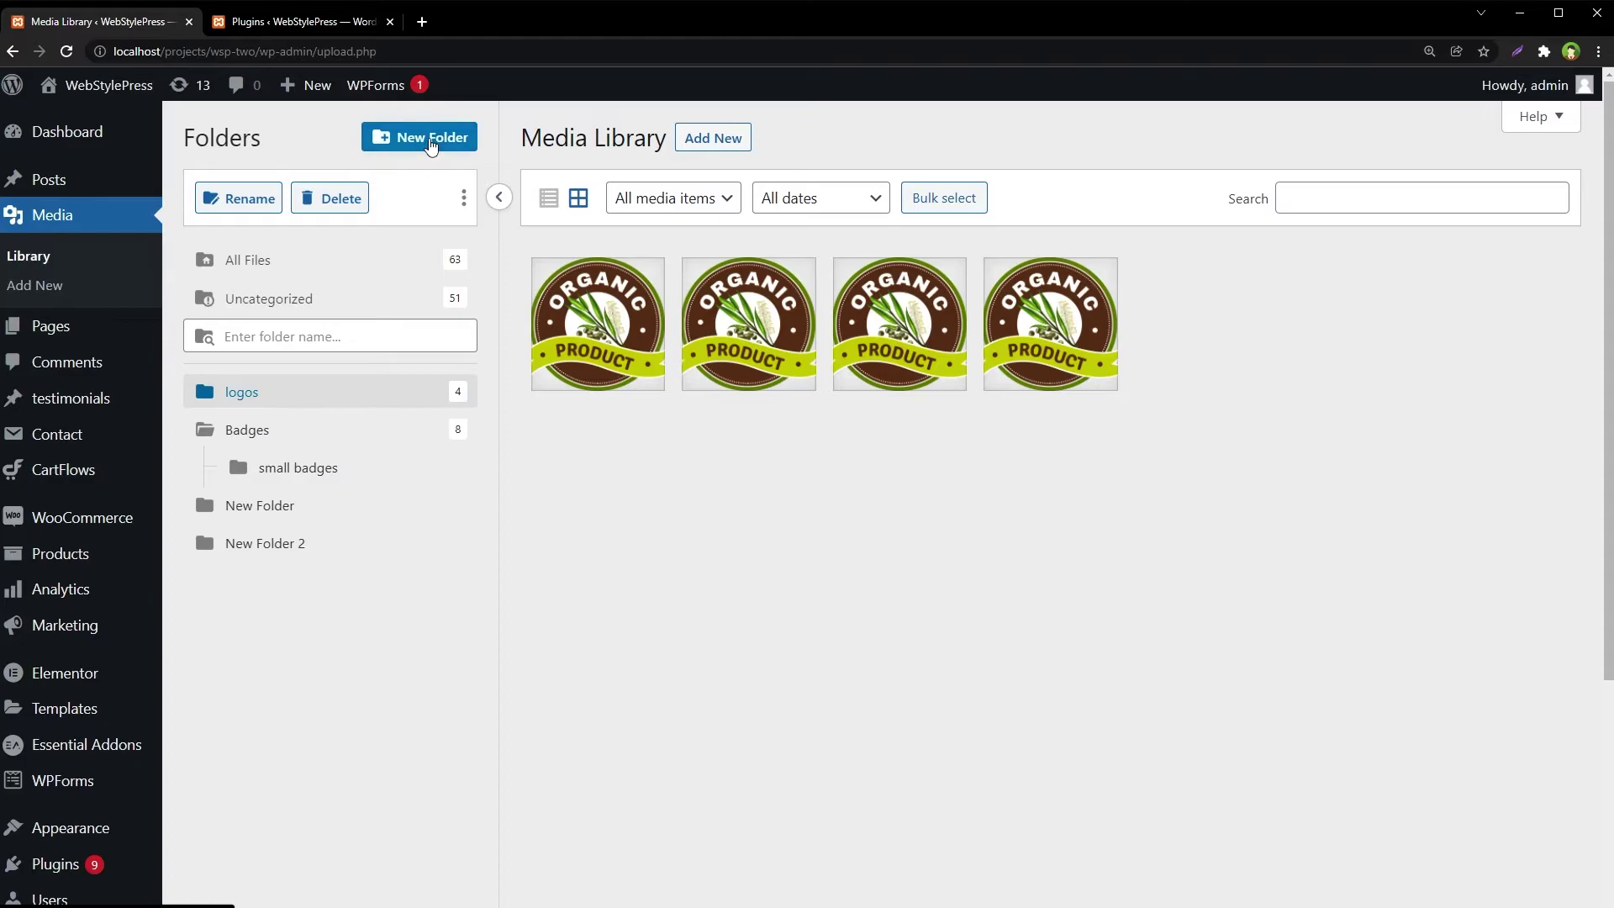
{"action": "left_click", "coordinate": [431, 141]}
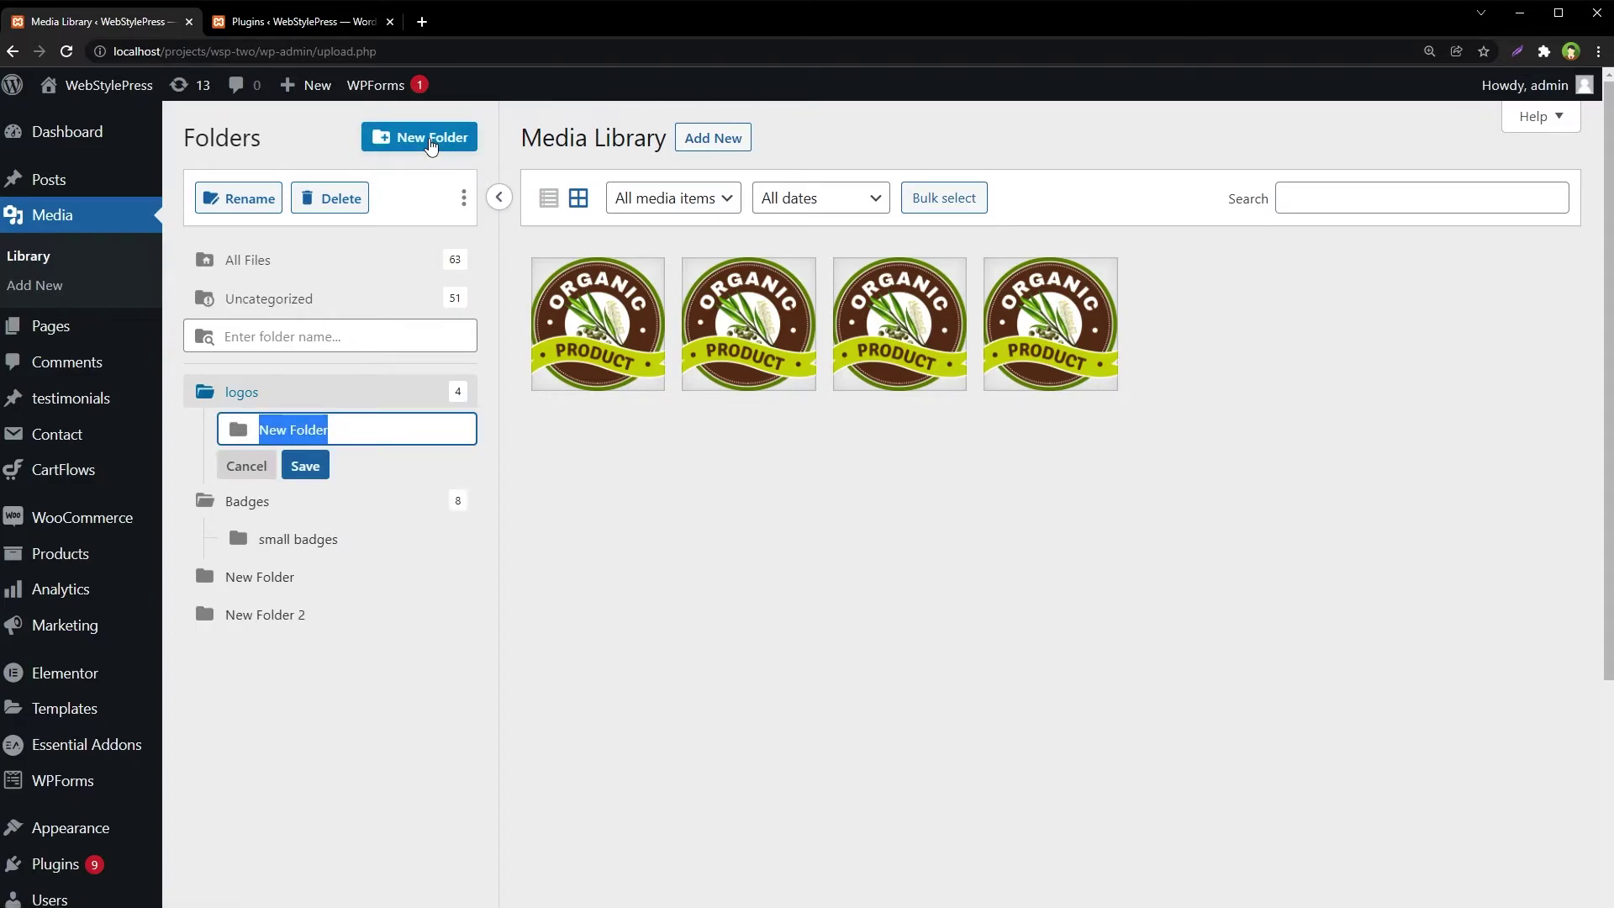
{"action": "type", "text": "small l"}
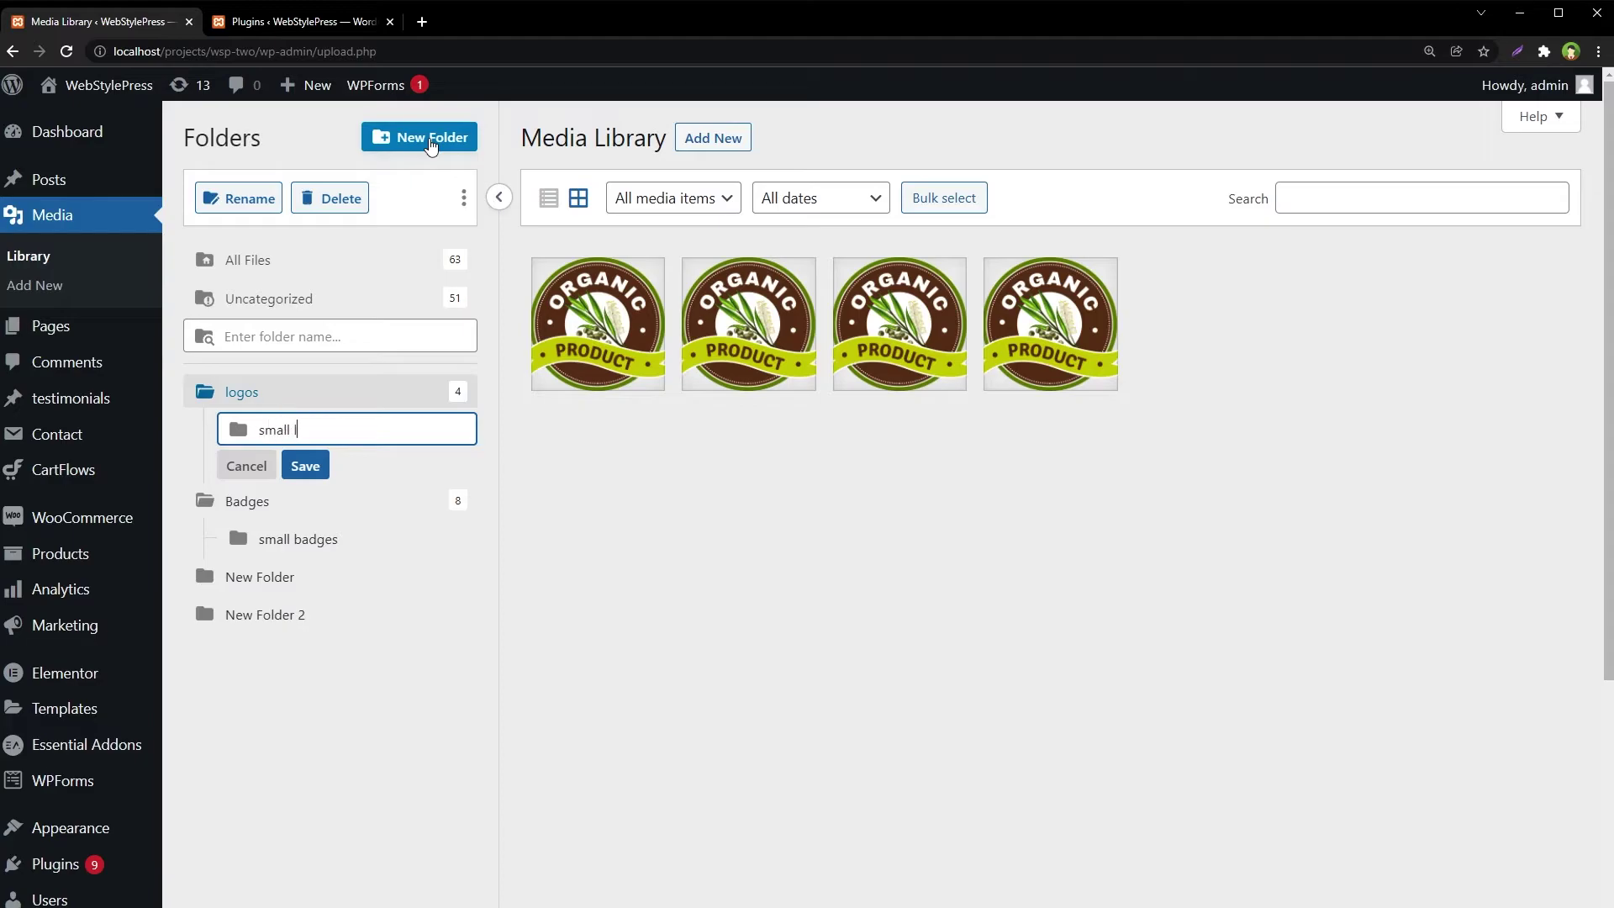
{"action": "type", "text": "ogos"}
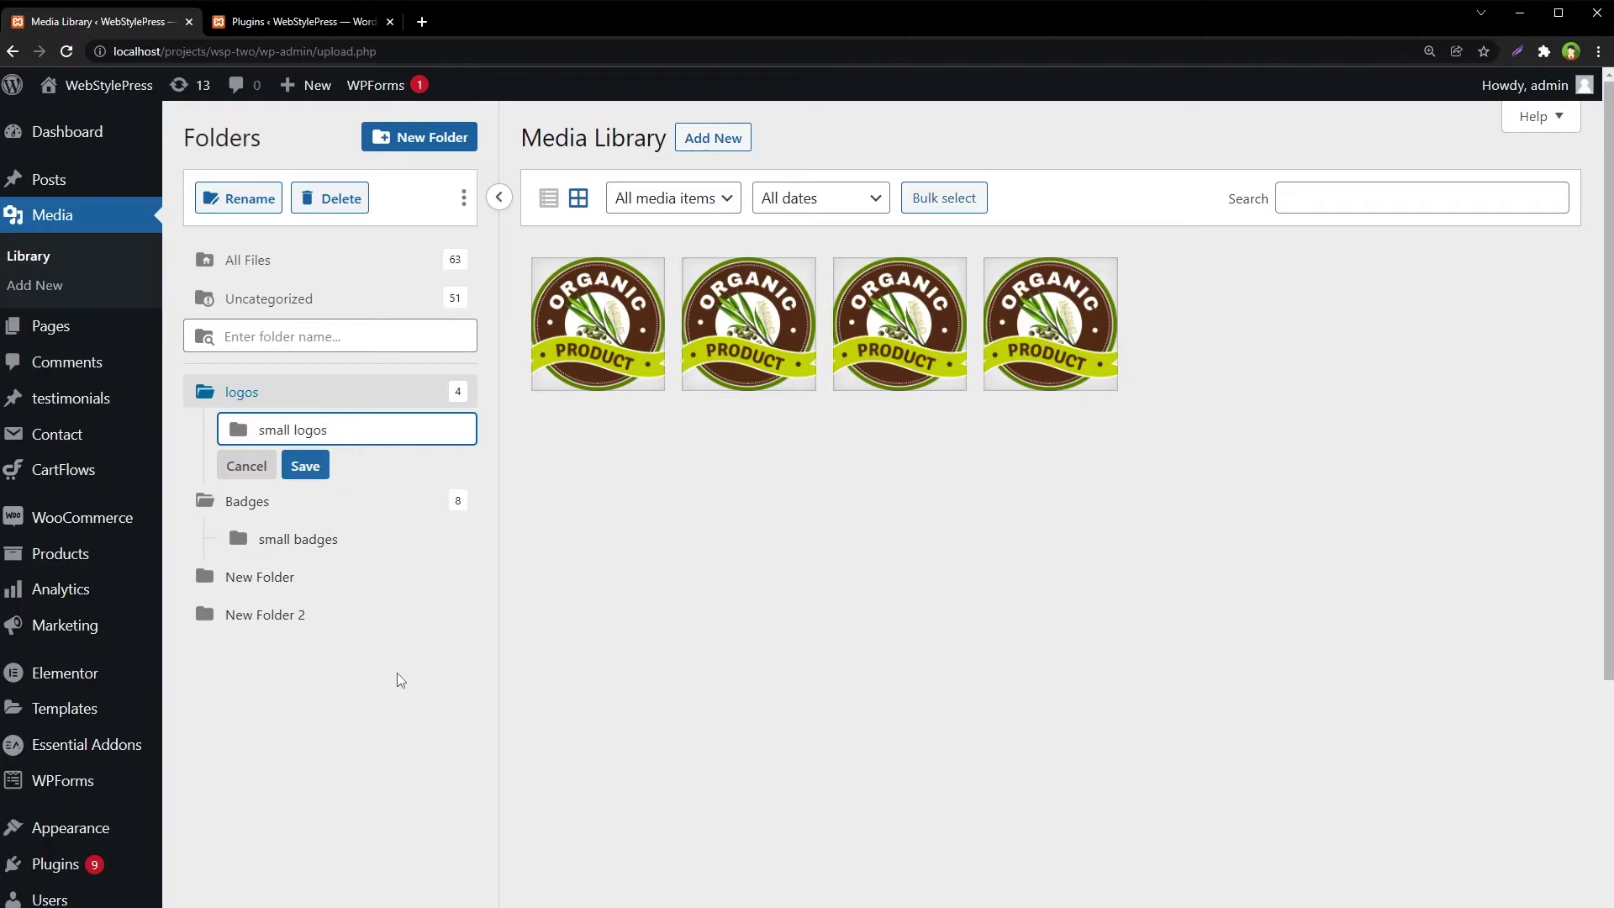
{"action": "key", "text": "Return"}
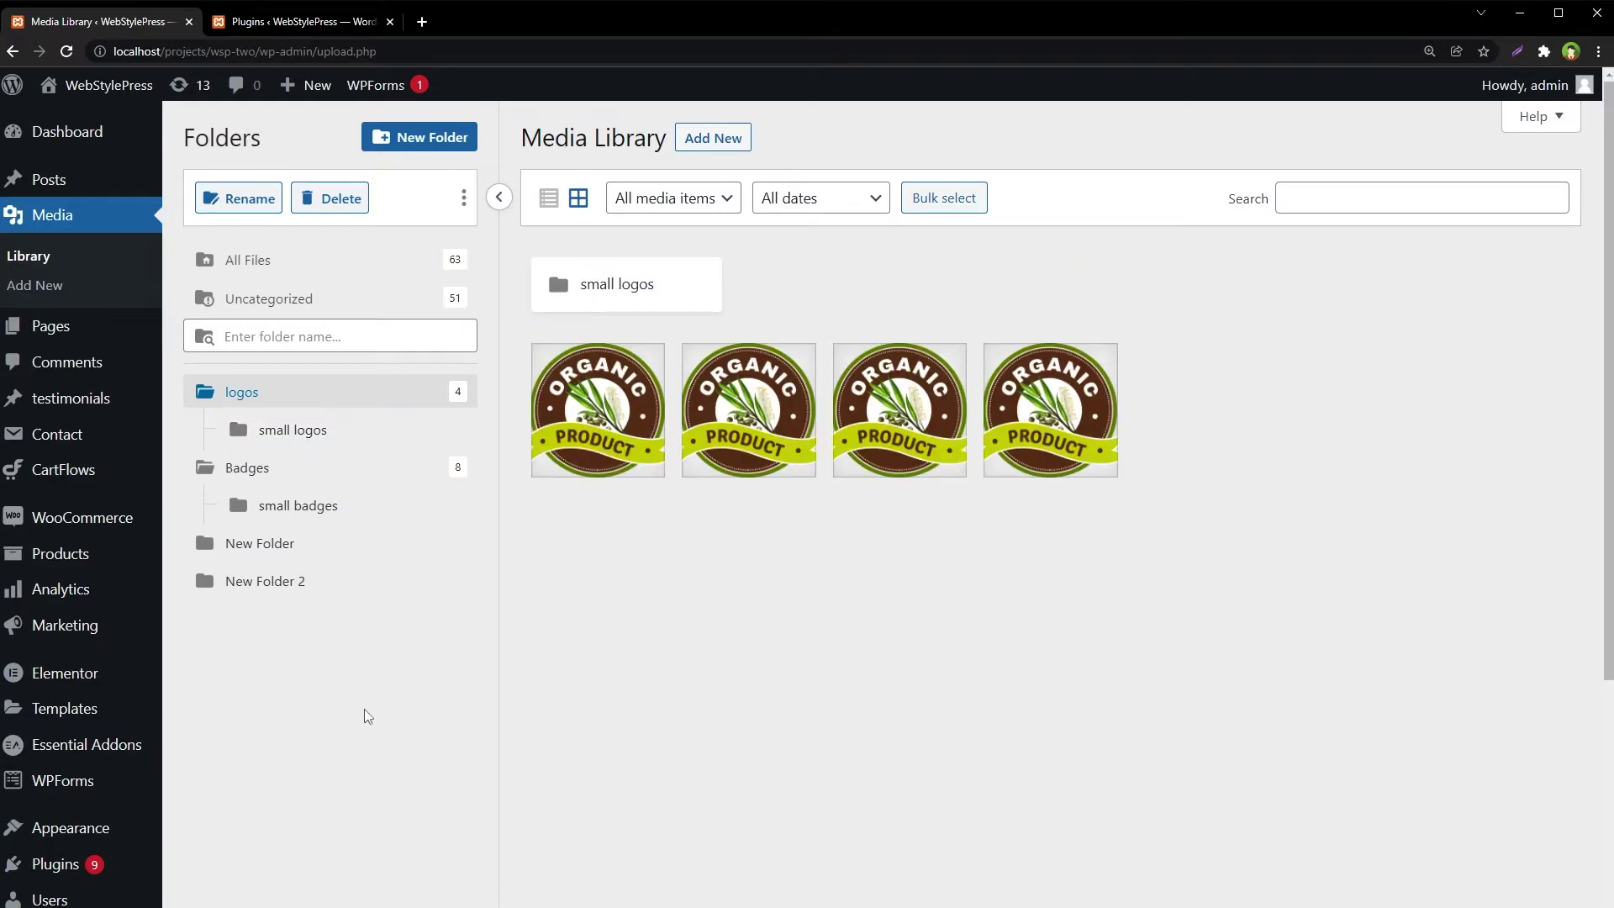
{"action": "left_click", "coordinate": [362, 703]}
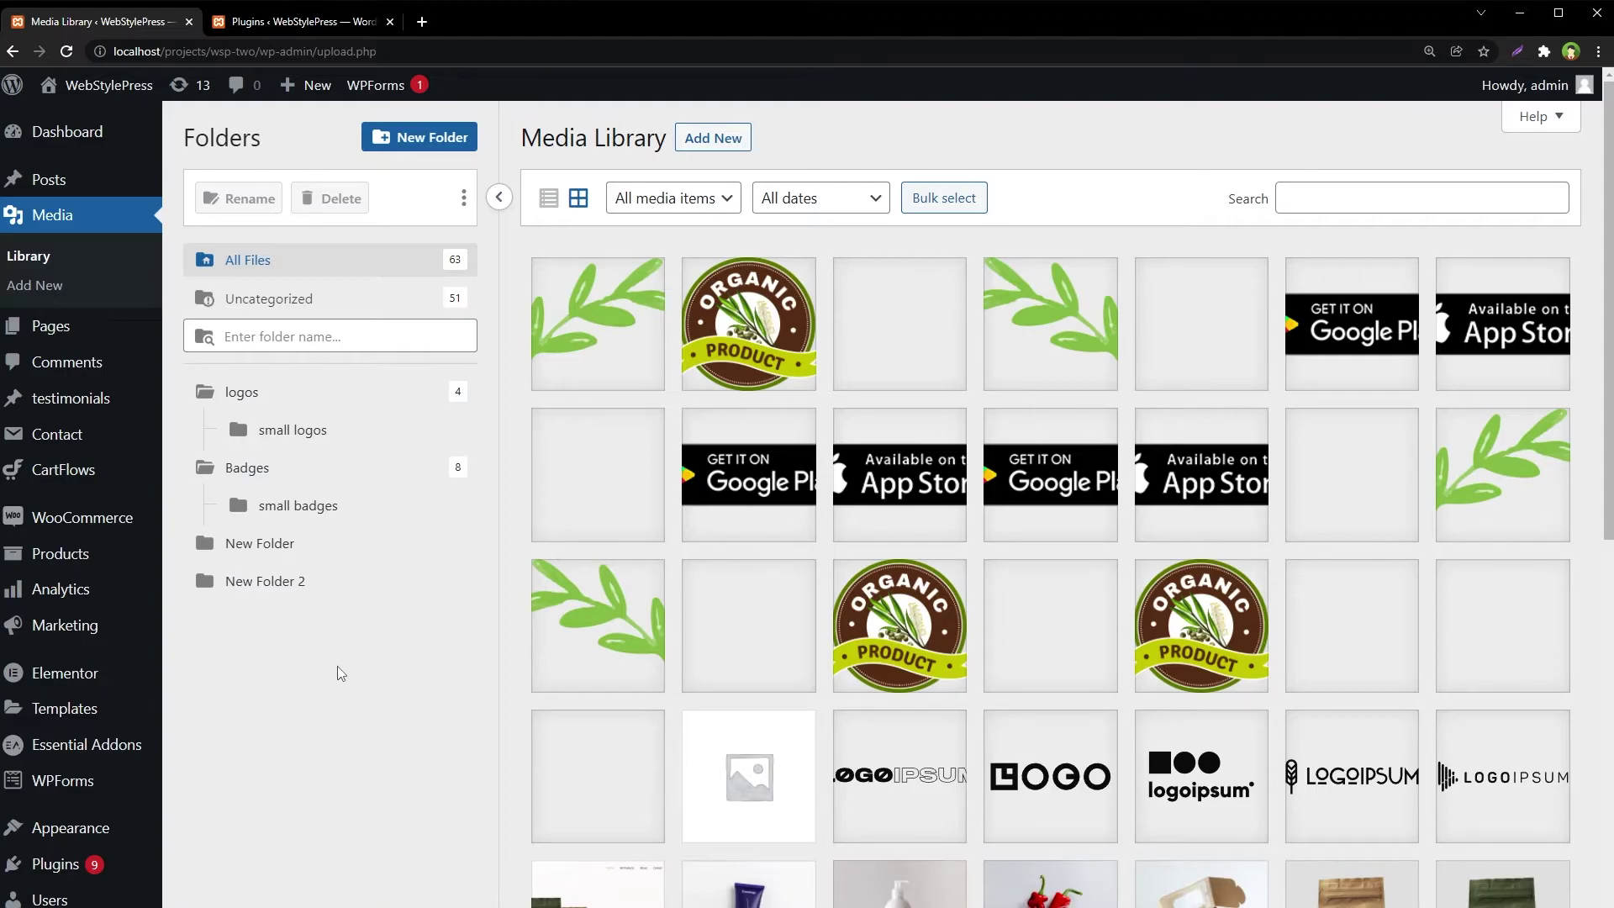
{"action": "left_click", "coordinate": [212, 396]}
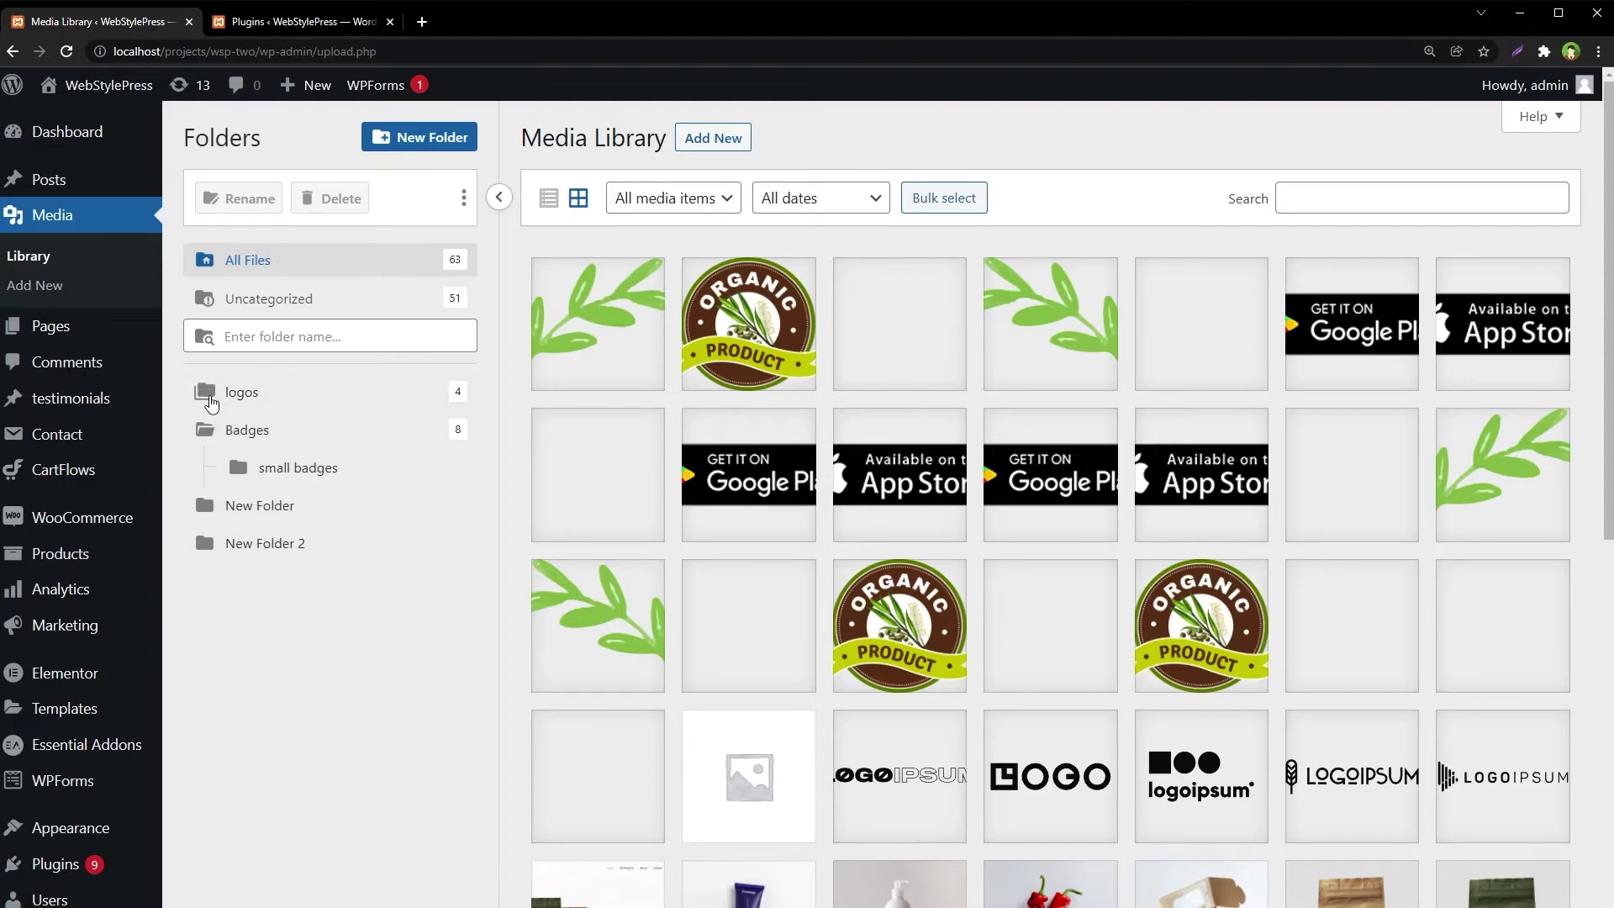
{"action": "left_click", "coordinate": [213, 397]}
{"action": "left_click", "coordinate": [214, 399]}
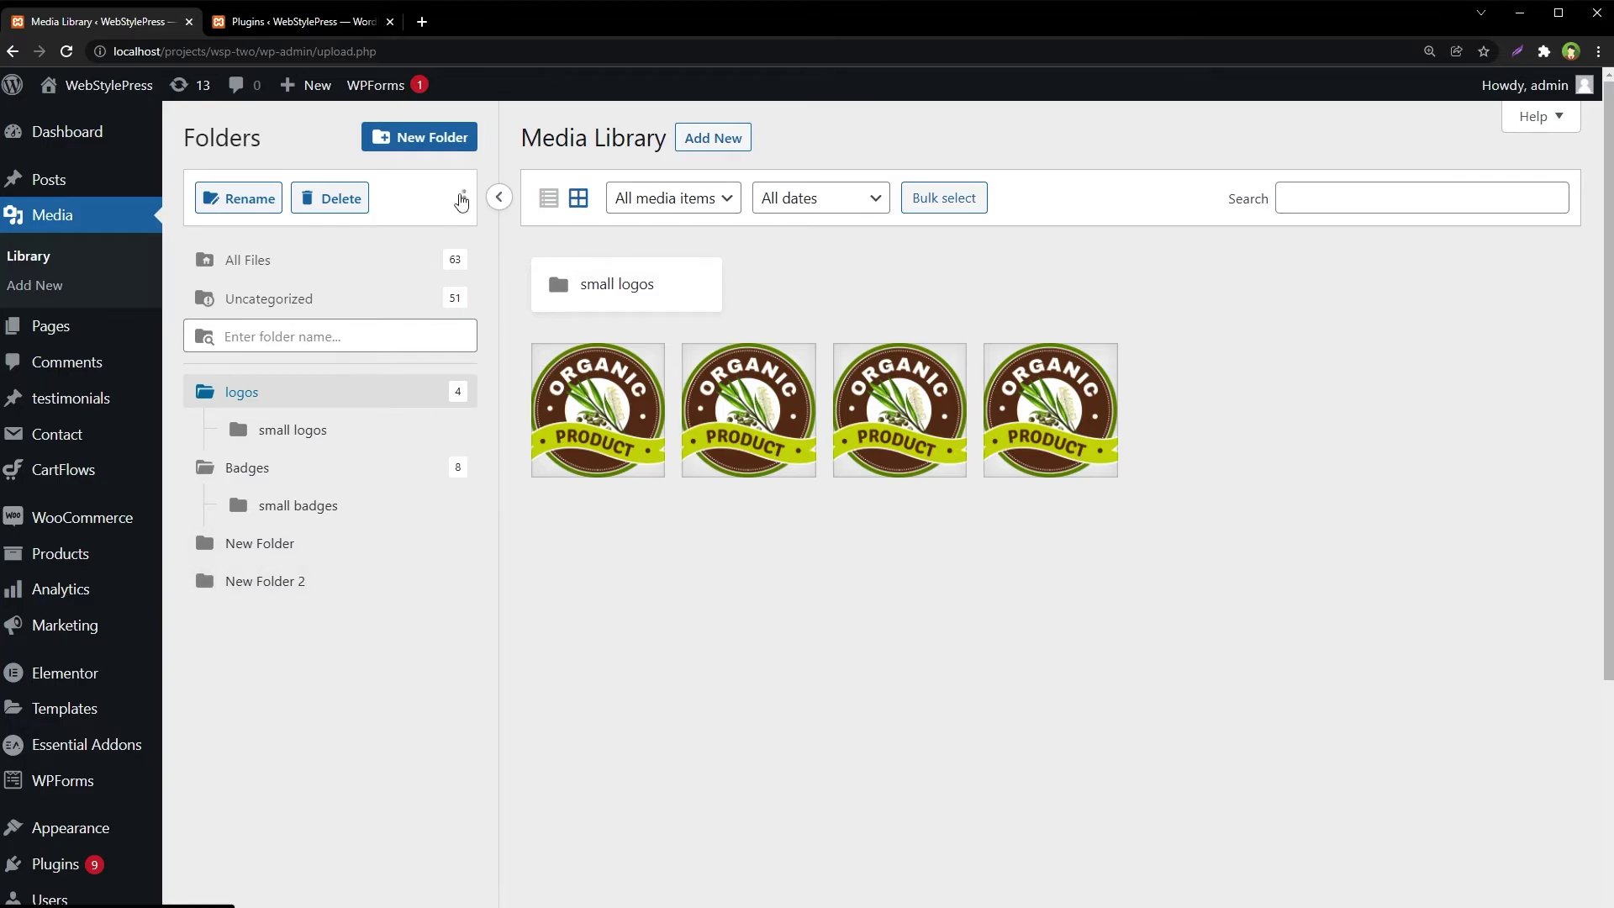
- Save the FileBird settings with All Files kept as the default startup folder
{"action": "left_click", "coordinate": [463, 198]}
{"action": "left_click", "coordinate": [527, 304]}
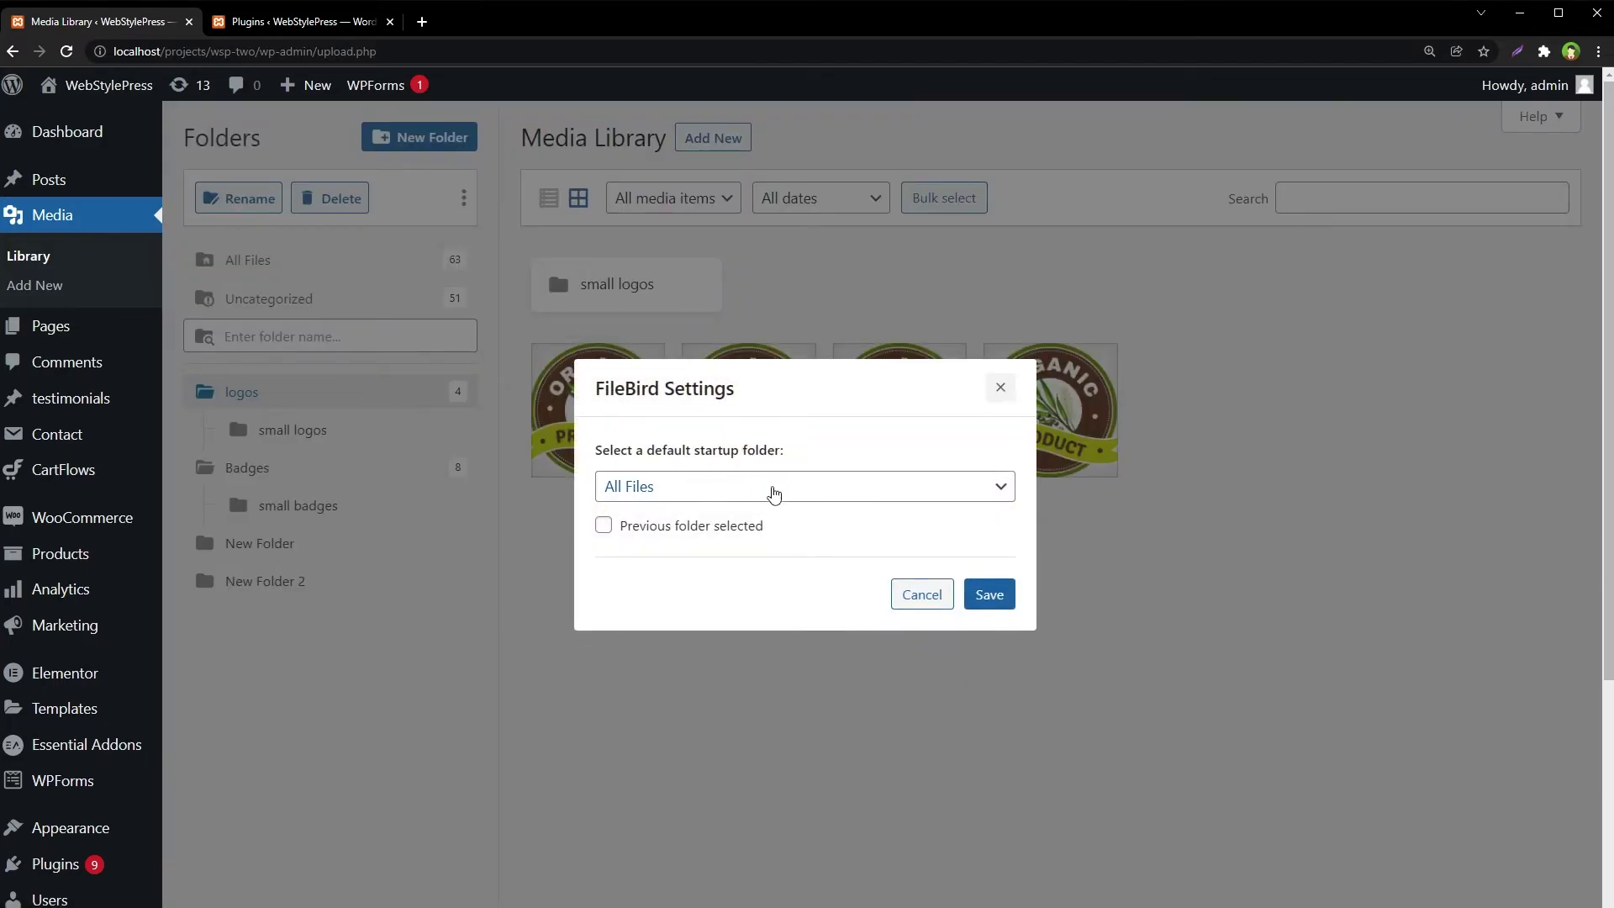
{"action": "left_click", "coordinate": [811, 487]}
{"action": "left_click", "coordinate": [812, 488]}
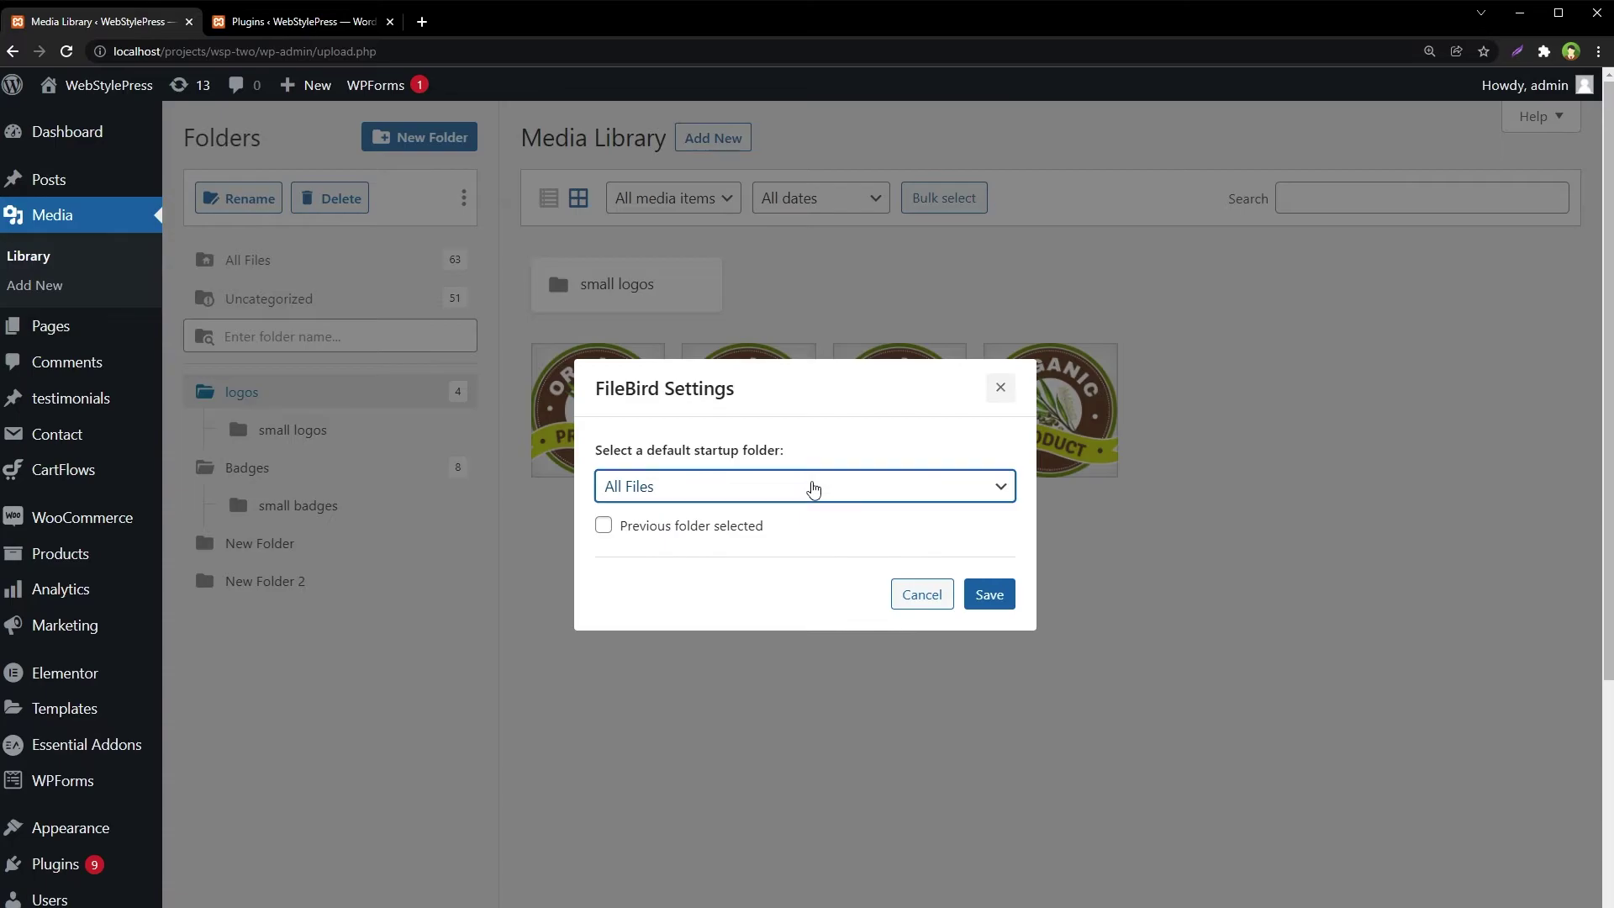
{"action": "left_click", "coordinate": [983, 595]}
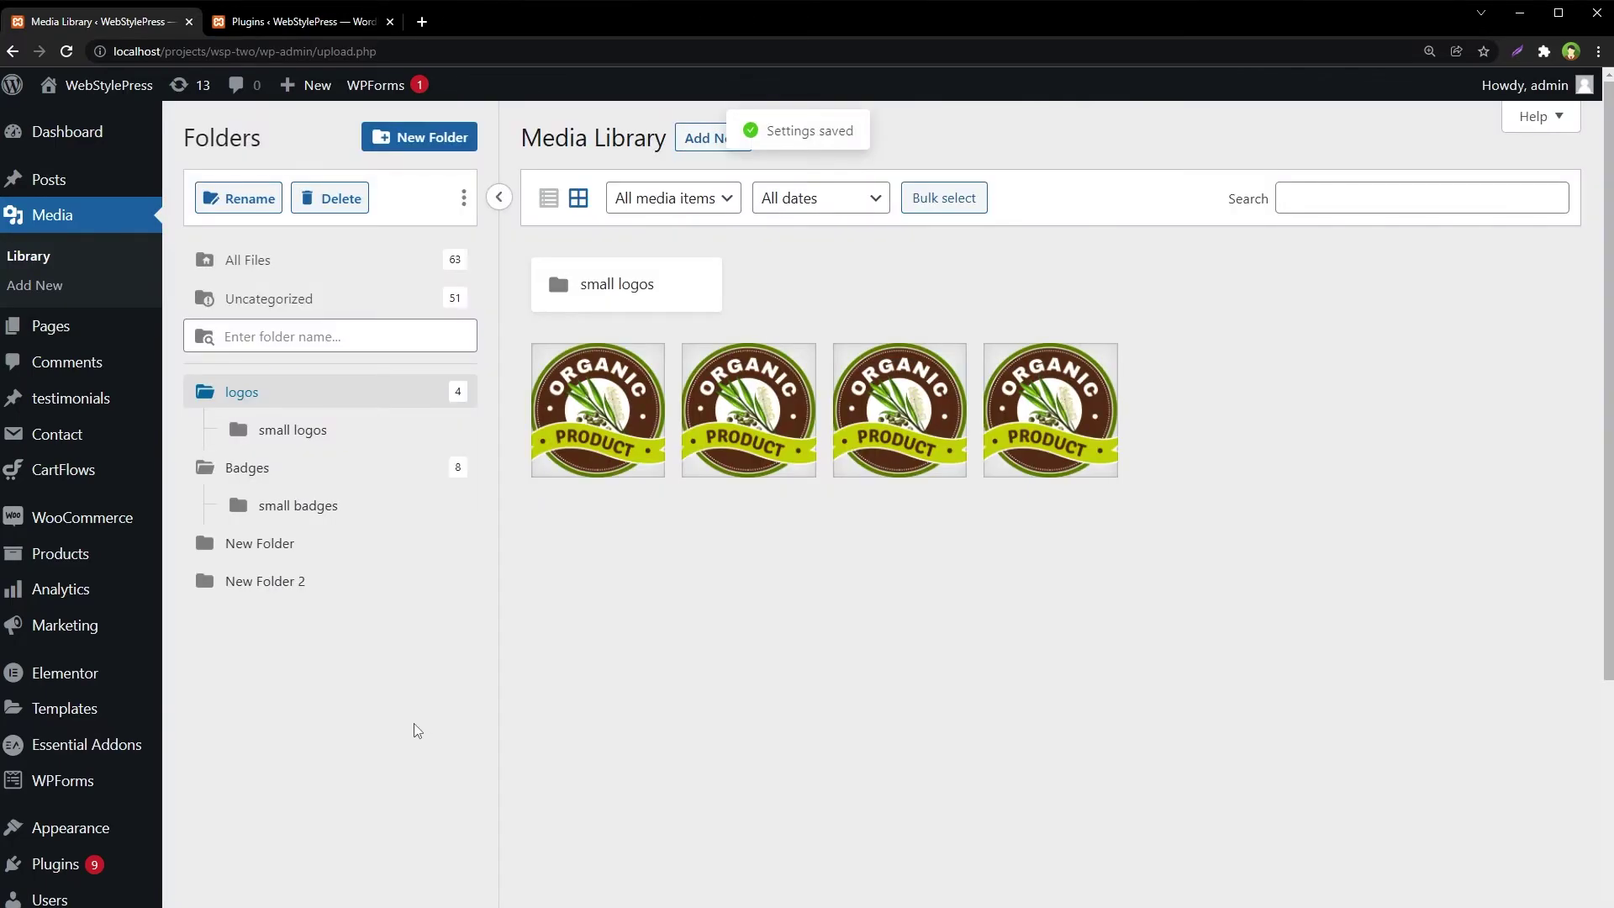
- Test the folder search by typing 'log', then clear the search field
{"action": "left_click", "coordinate": [403, 335]}
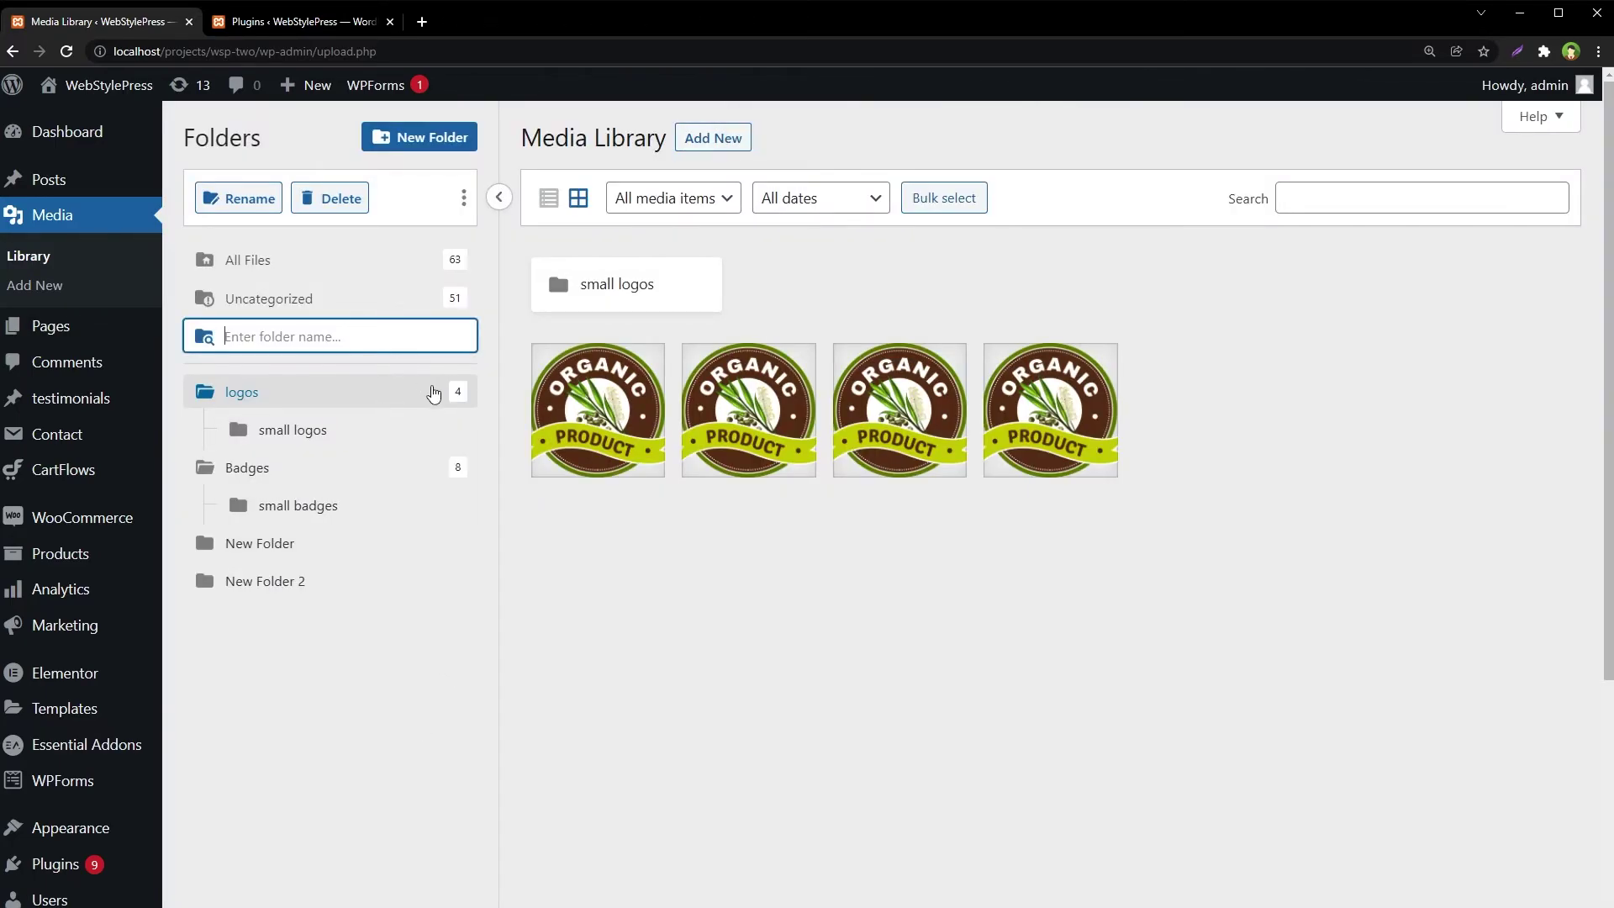
{"action": "type", "text": "logos"}
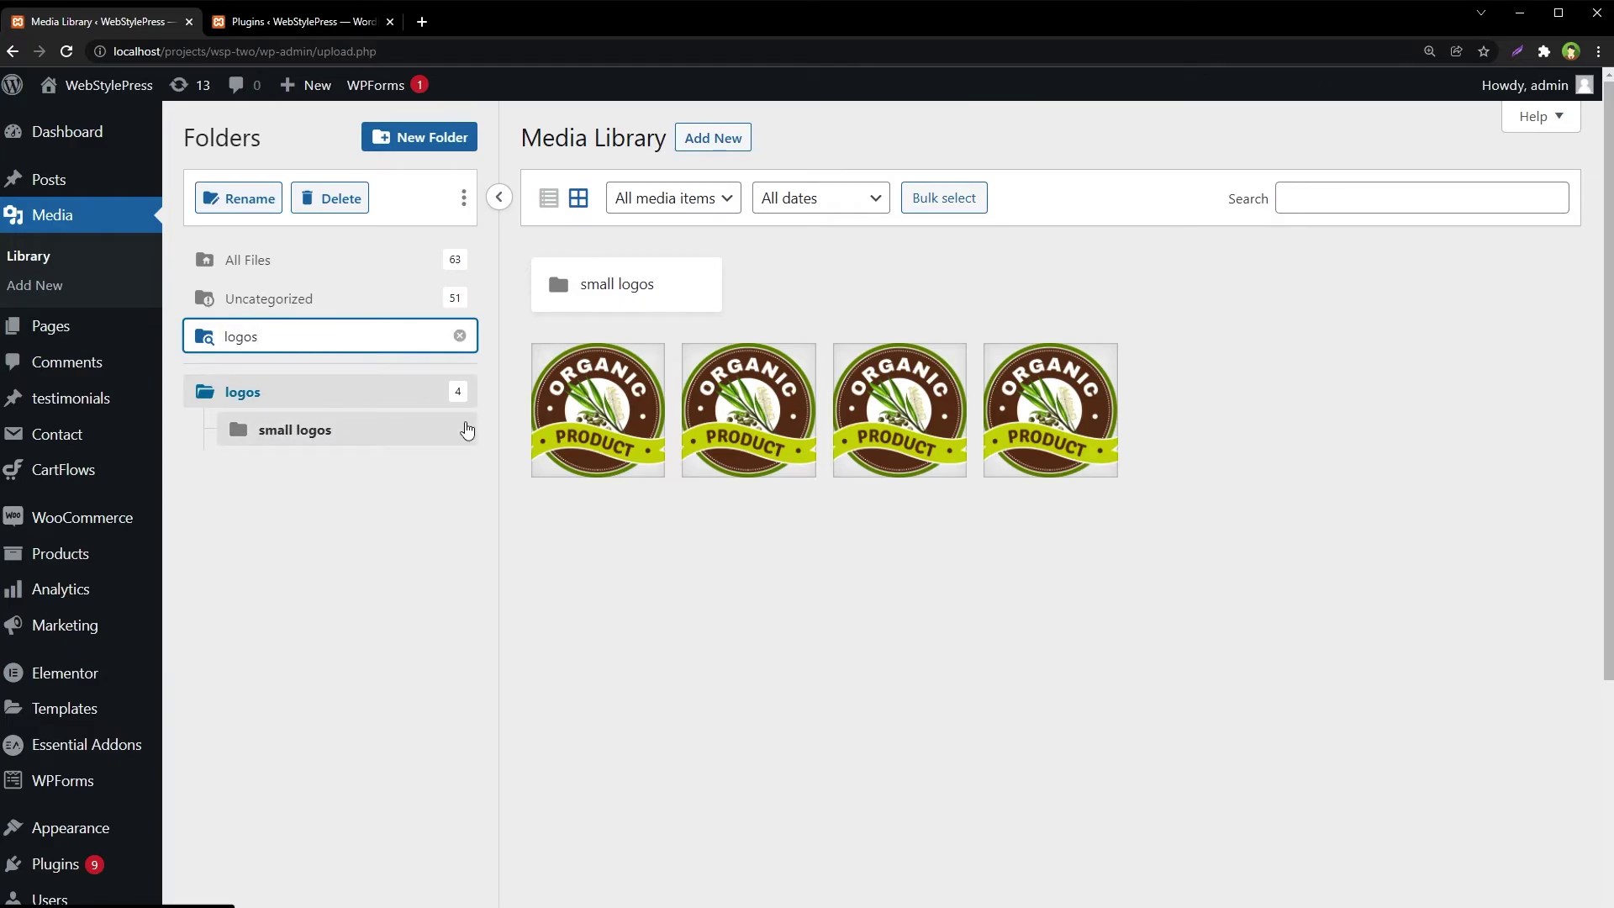
{"action": "key", "text": "ctrl+a"}
{"action": "key", "text": "BackSpace"}
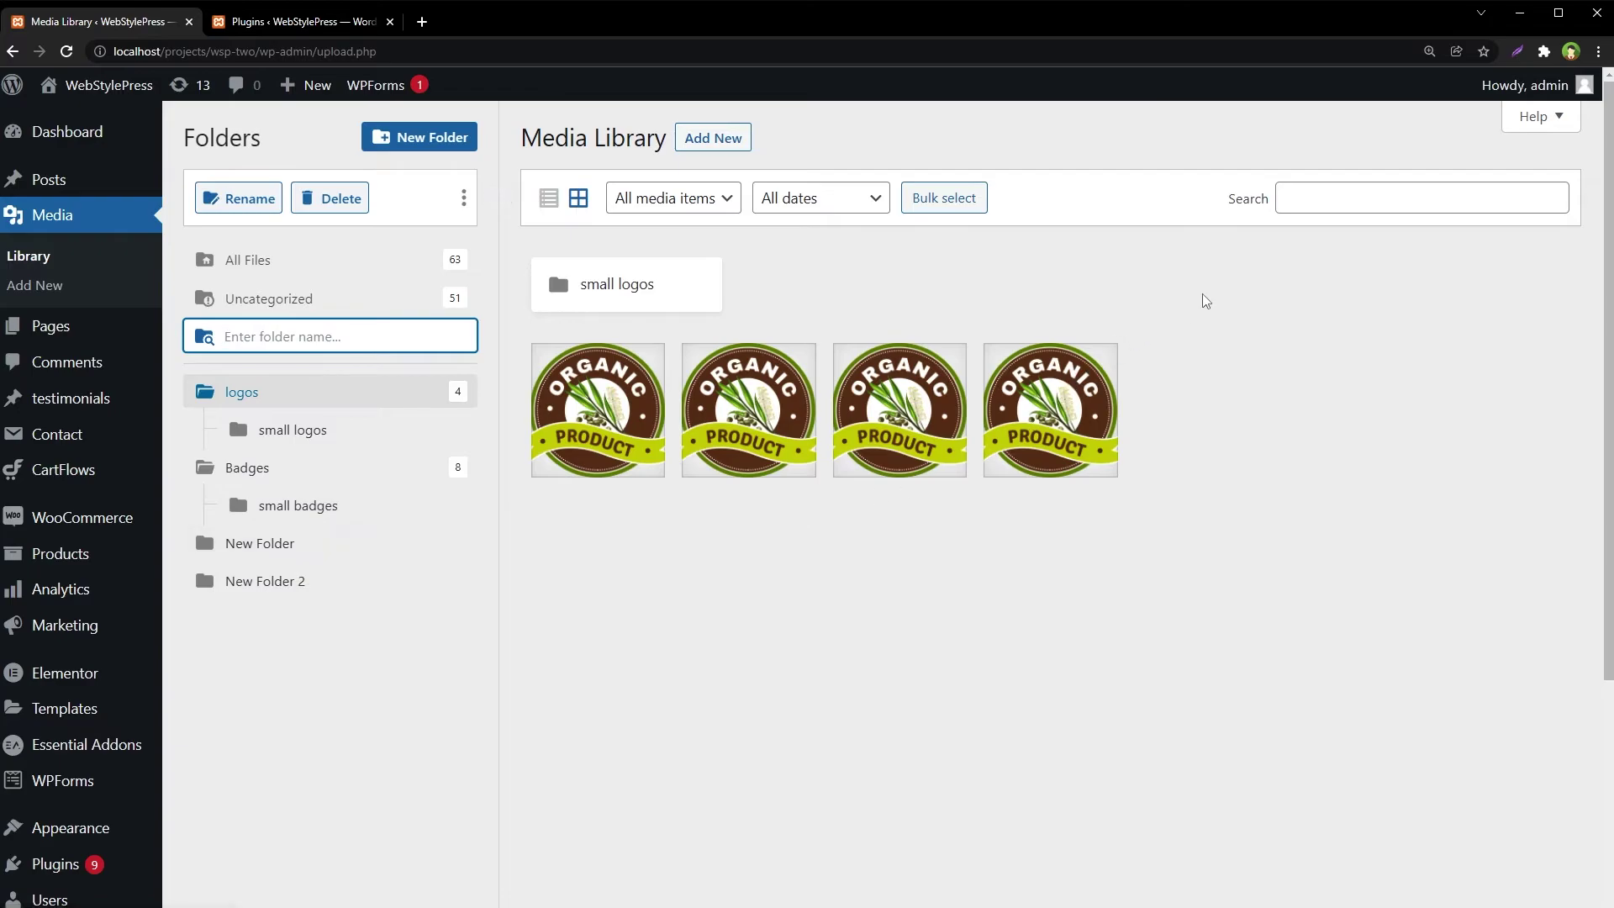
{"action": "left_click", "coordinate": [1349, 193]}
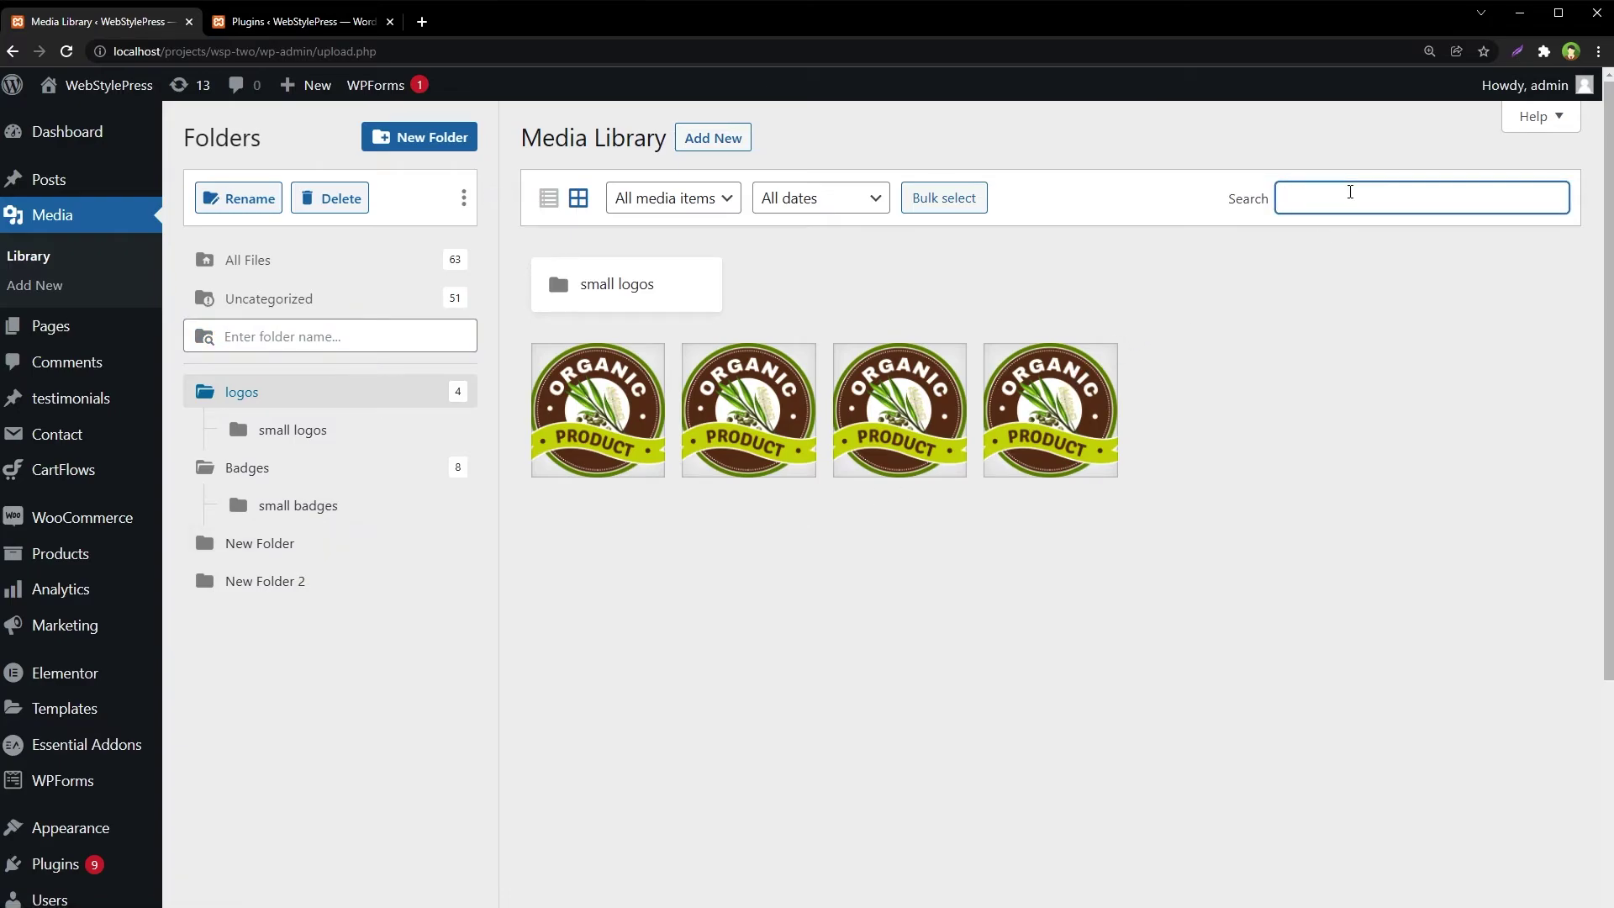
{"action": "left_click", "coordinate": [760, 453]}
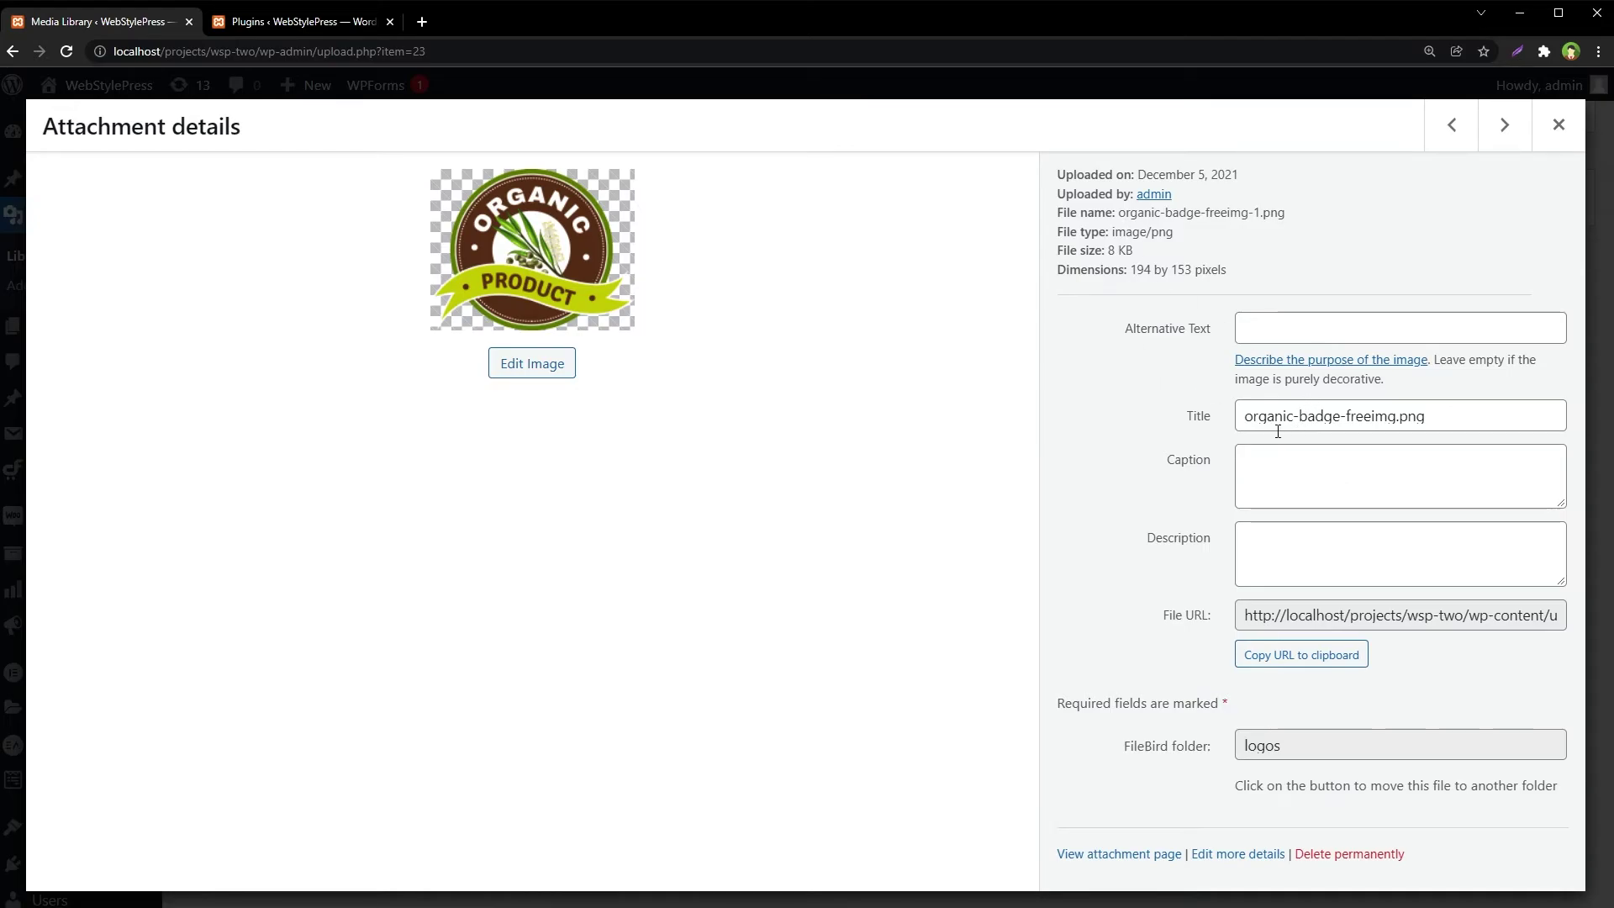
{"action": "left_click", "coordinate": [1554, 137]}
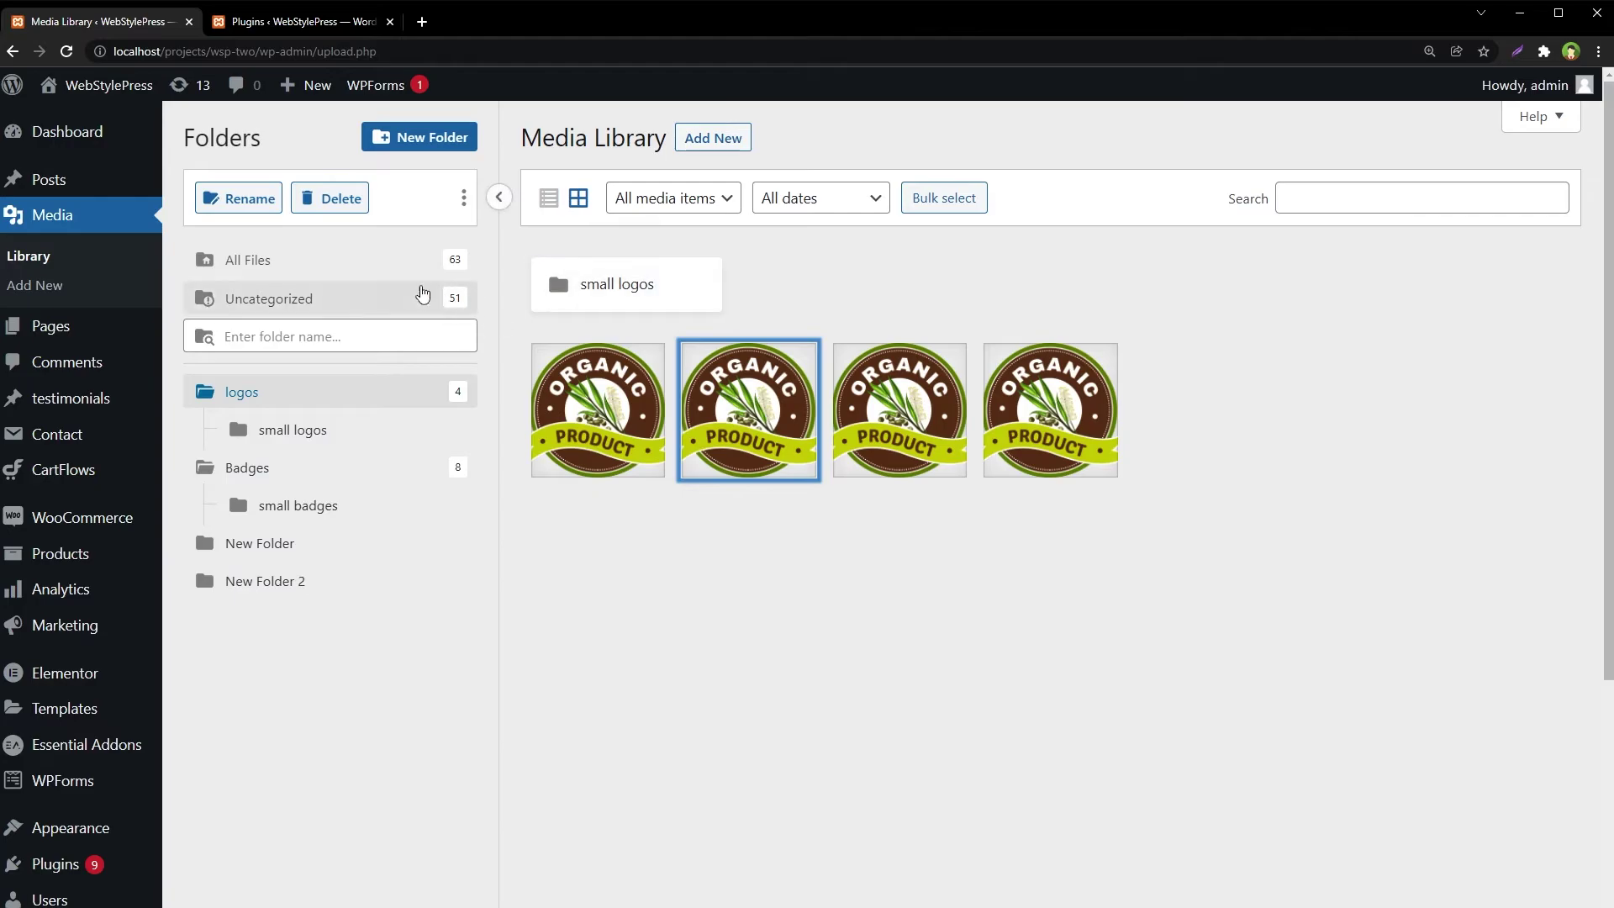
{"action": "left_click", "coordinate": [261, 262]}
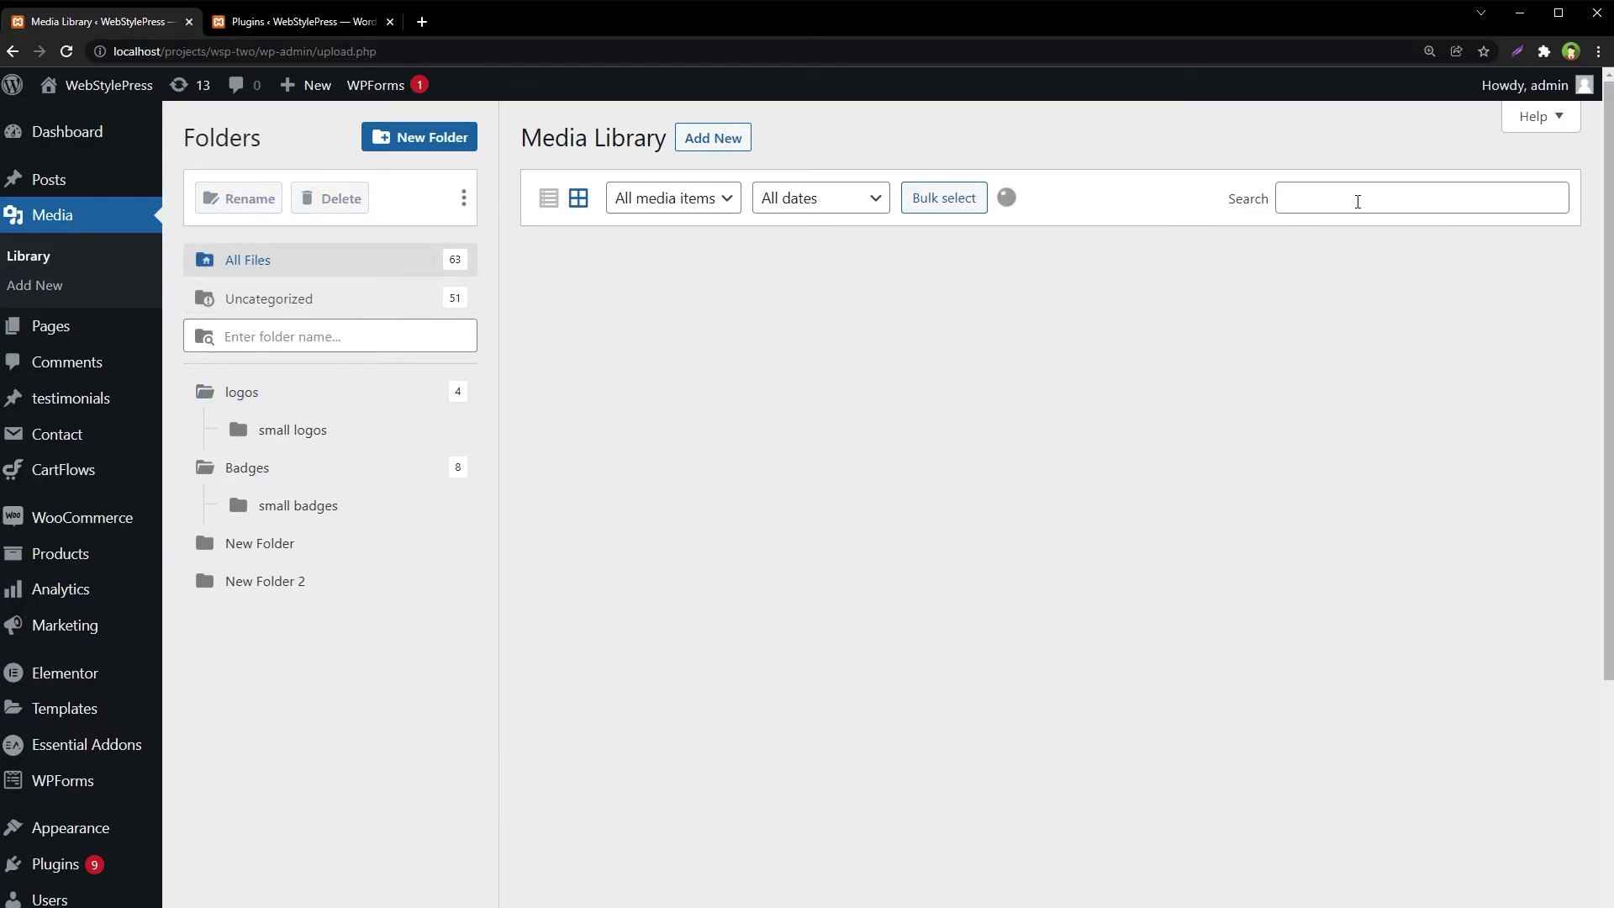
{"action": "left_click", "coordinate": [1357, 202]}
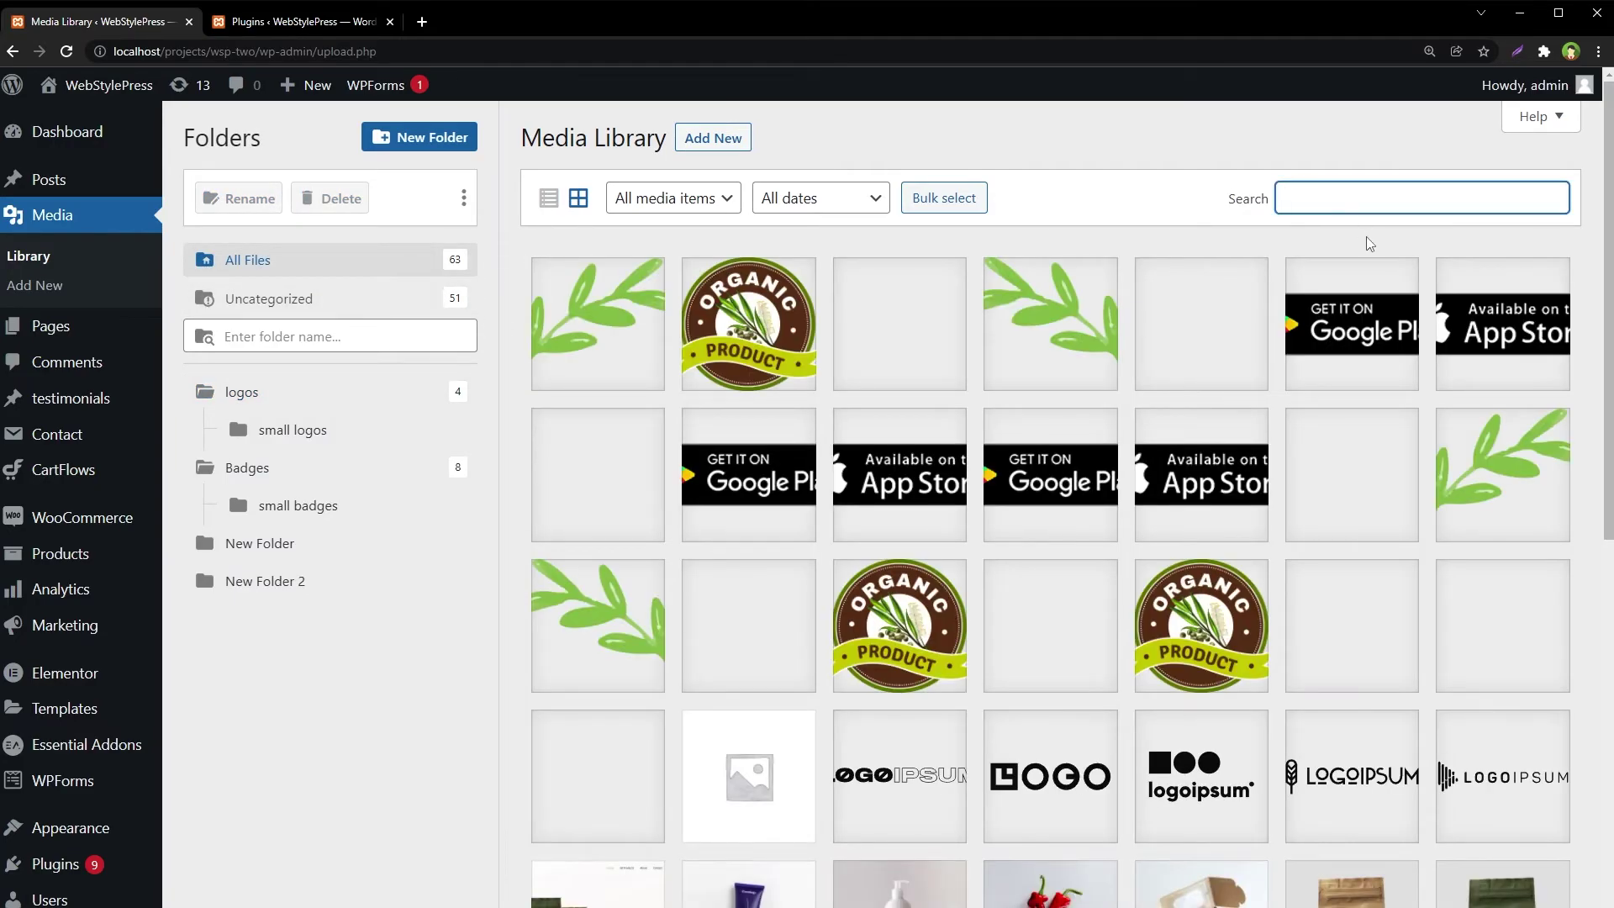
{"action": "type", "text": "organic"}
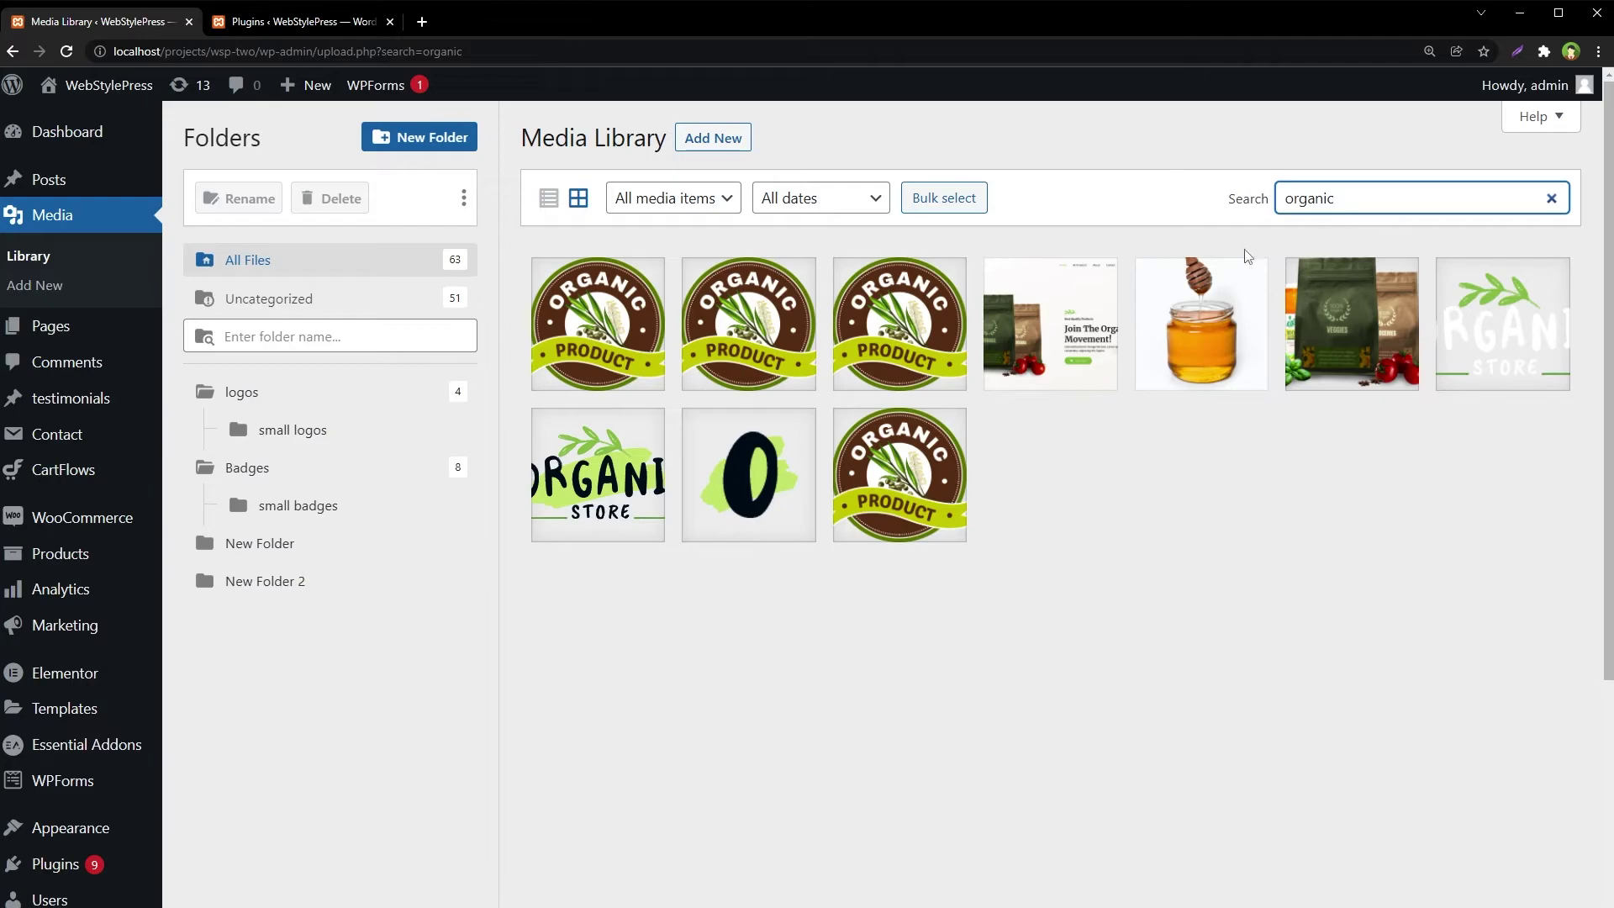
{"action": "left_click", "coordinate": [1552, 200]}
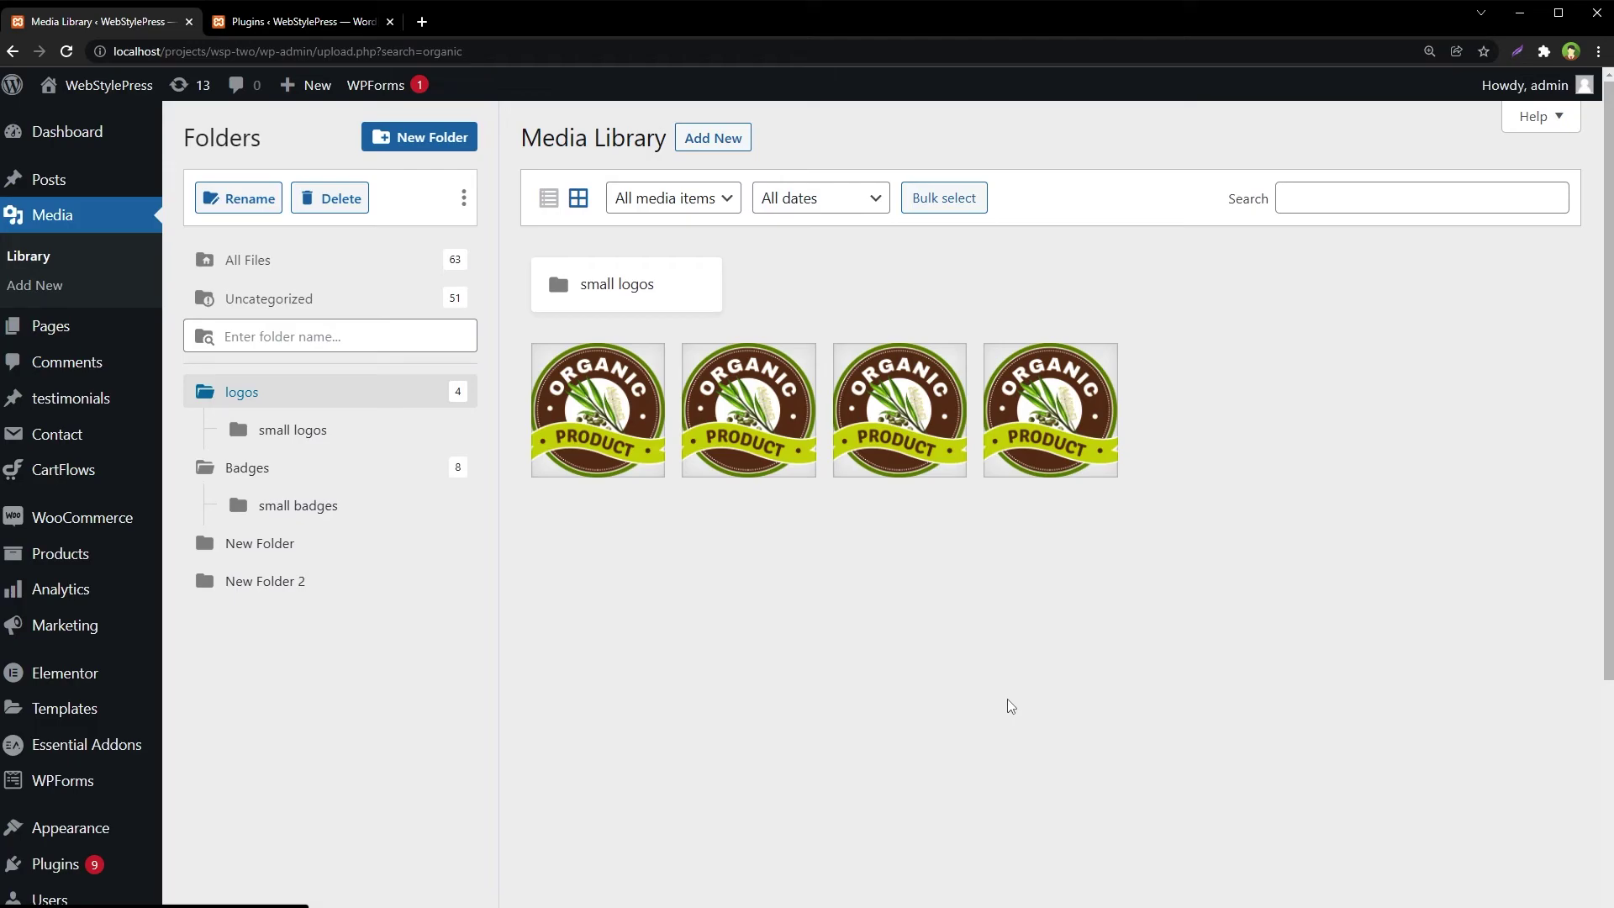
- Switch to All Files and scroll through all 63 media items
{"action": "left_click", "coordinate": [311, 257]}
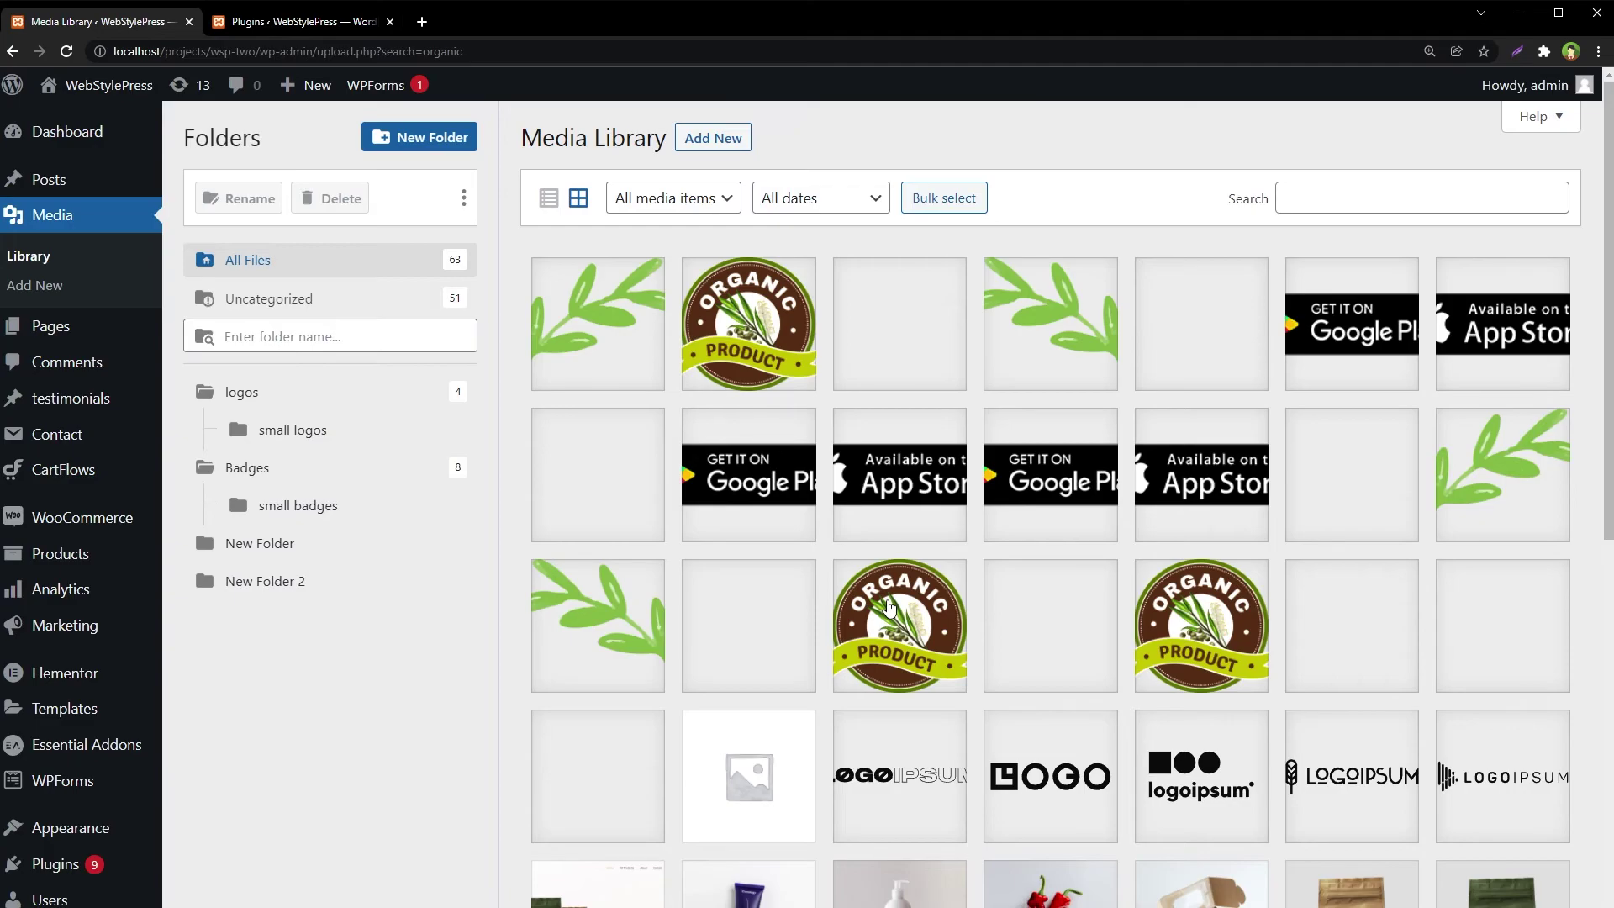
{"action": "scroll", "coordinate": [966, 580], "scroll_direction": "down", "scroll_amount": 9}
{"action": "scroll", "coordinate": [1027, 578], "scroll_direction": "up", "scroll_amount": 7}
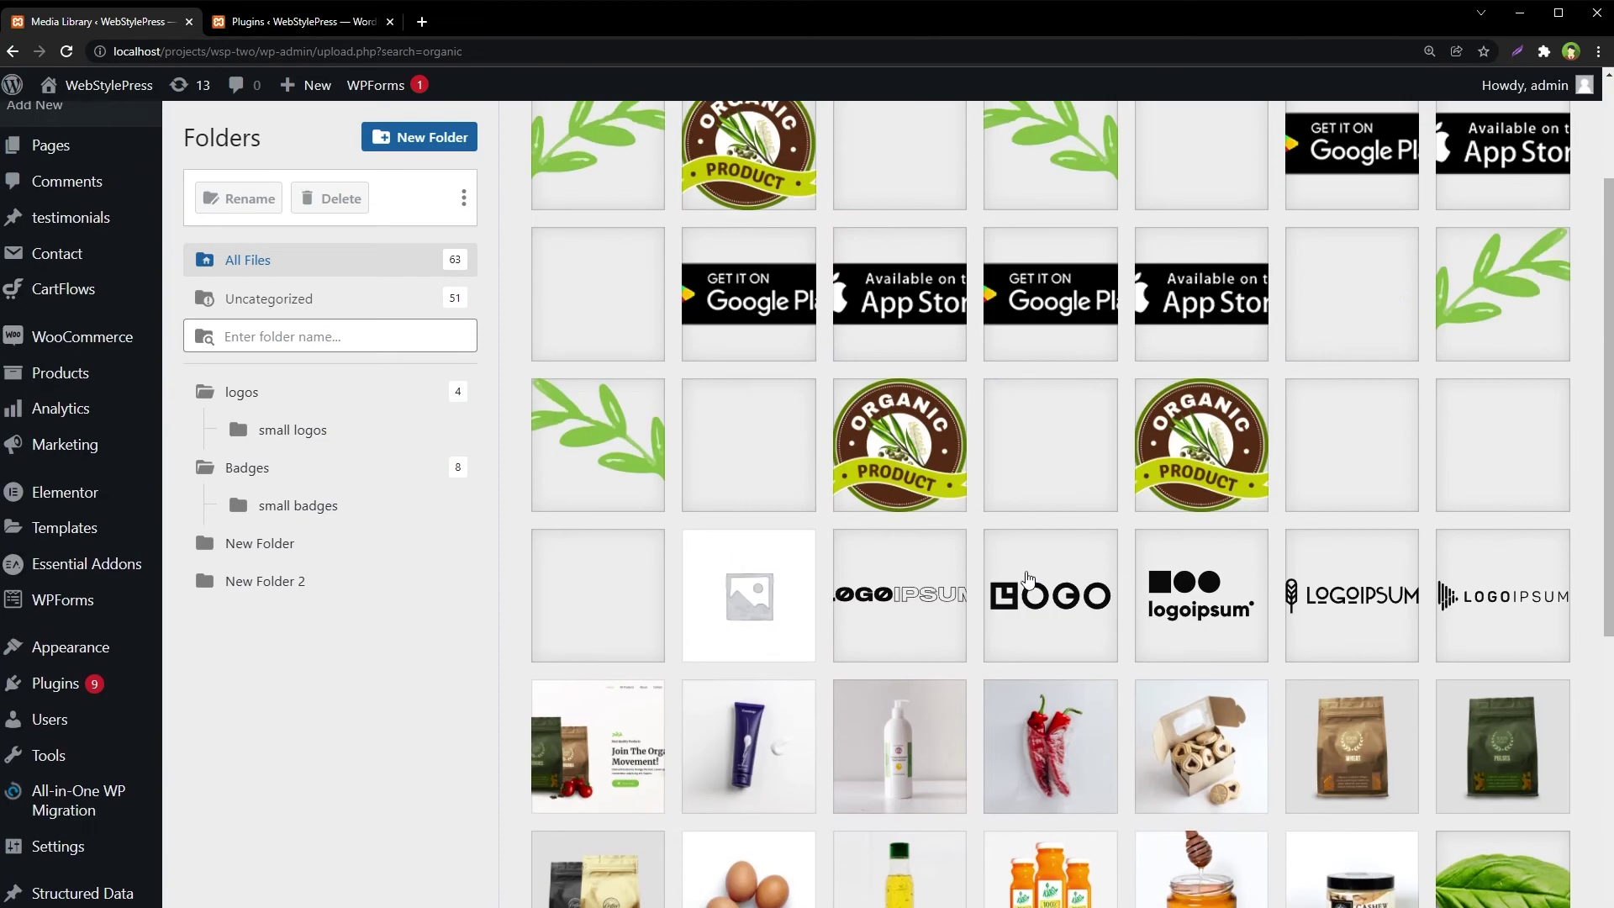
{"action": "scroll", "coordinate": [1027, 578], "scroll_direction": "up", "scroll_amount": 2}
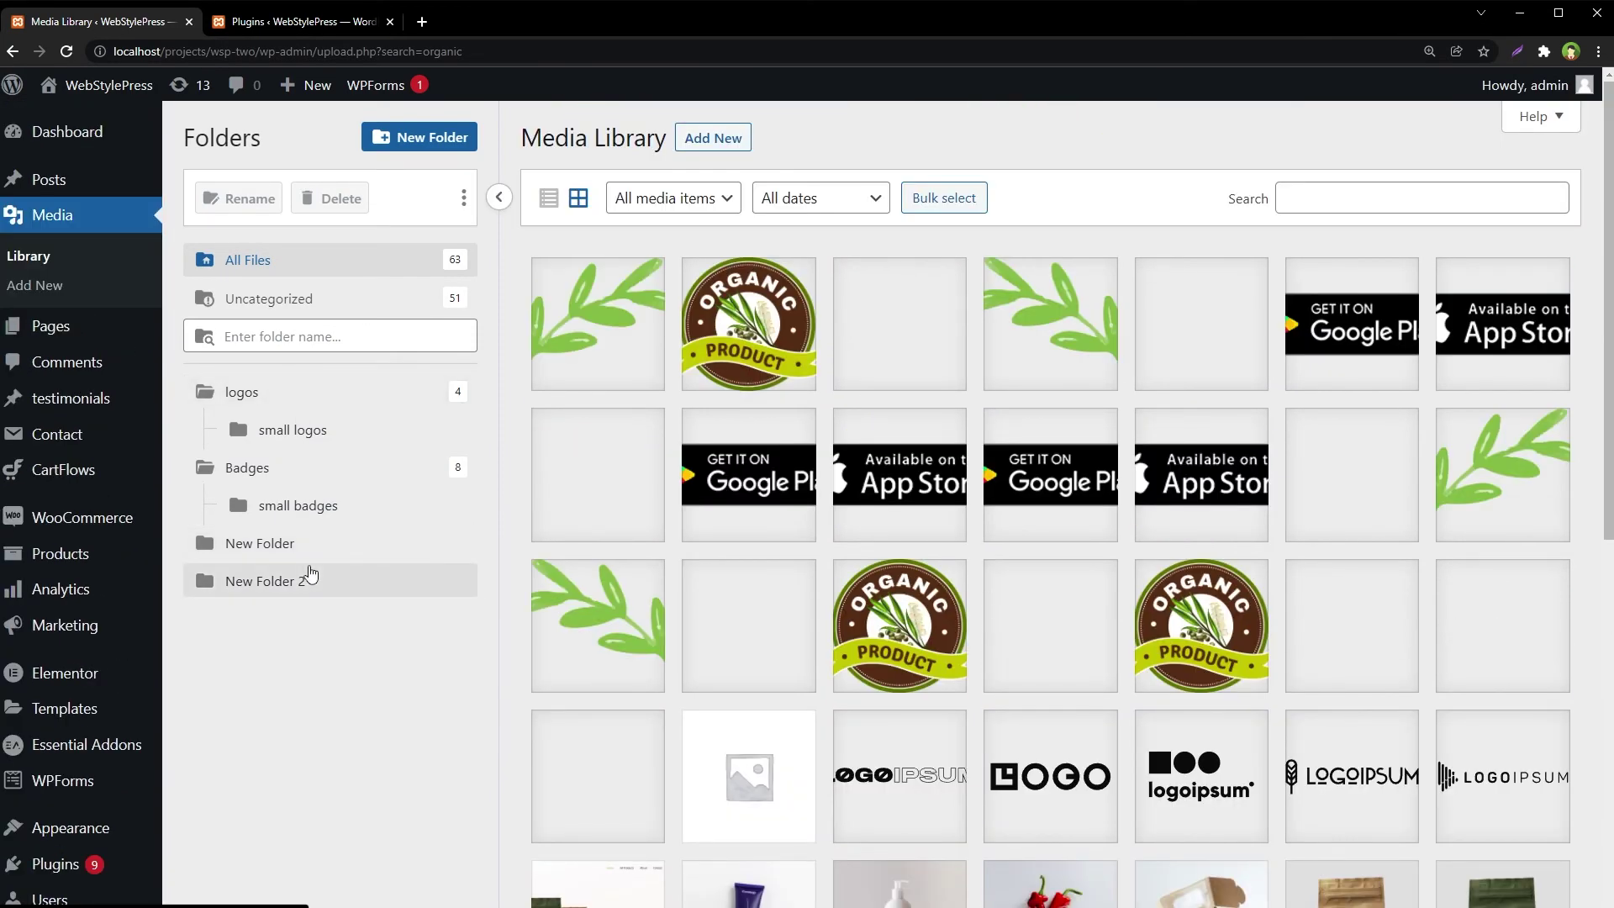